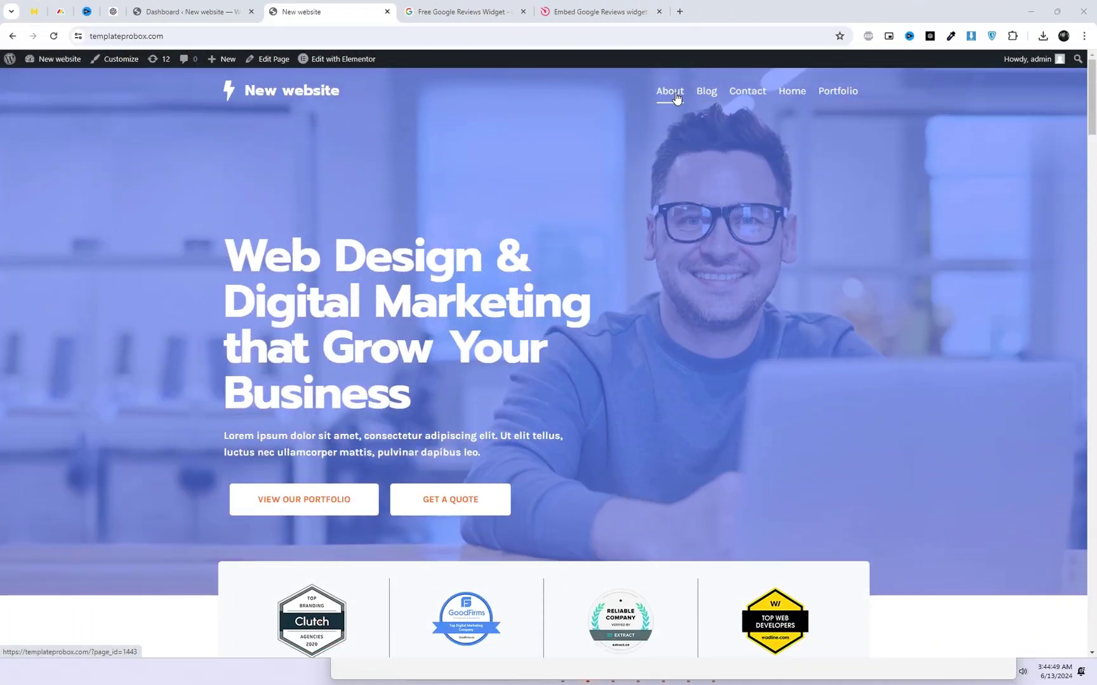
scroll(962, 360, "down", 5)
scroll(962, 362, "down", 7)
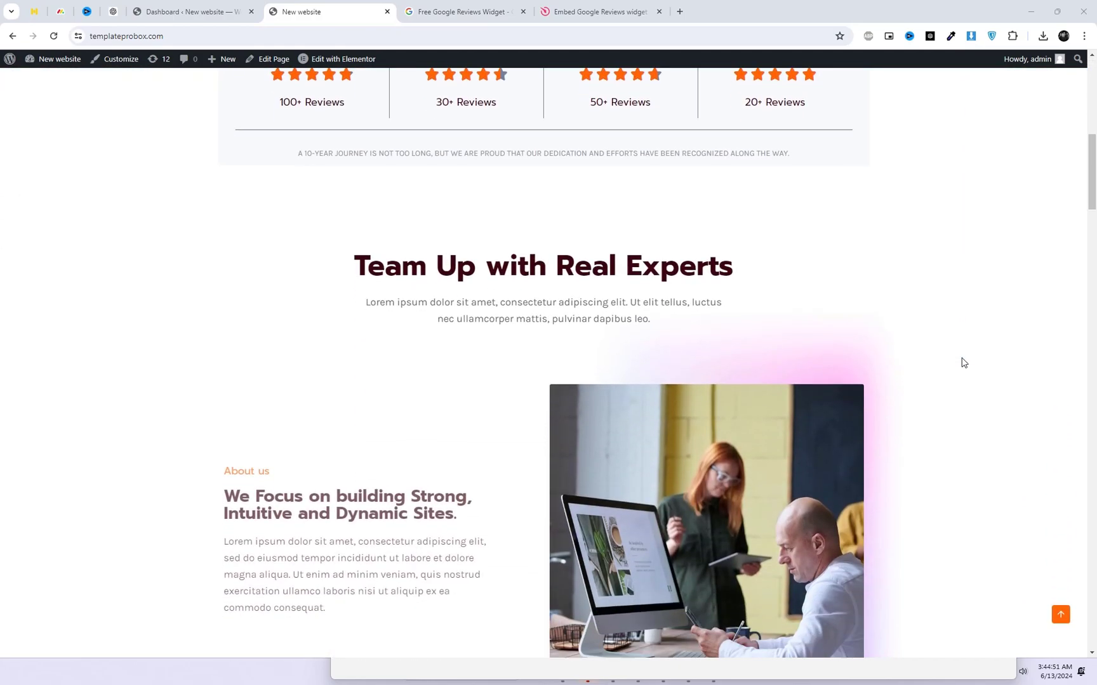
scroll(962, 362, "down", 1)
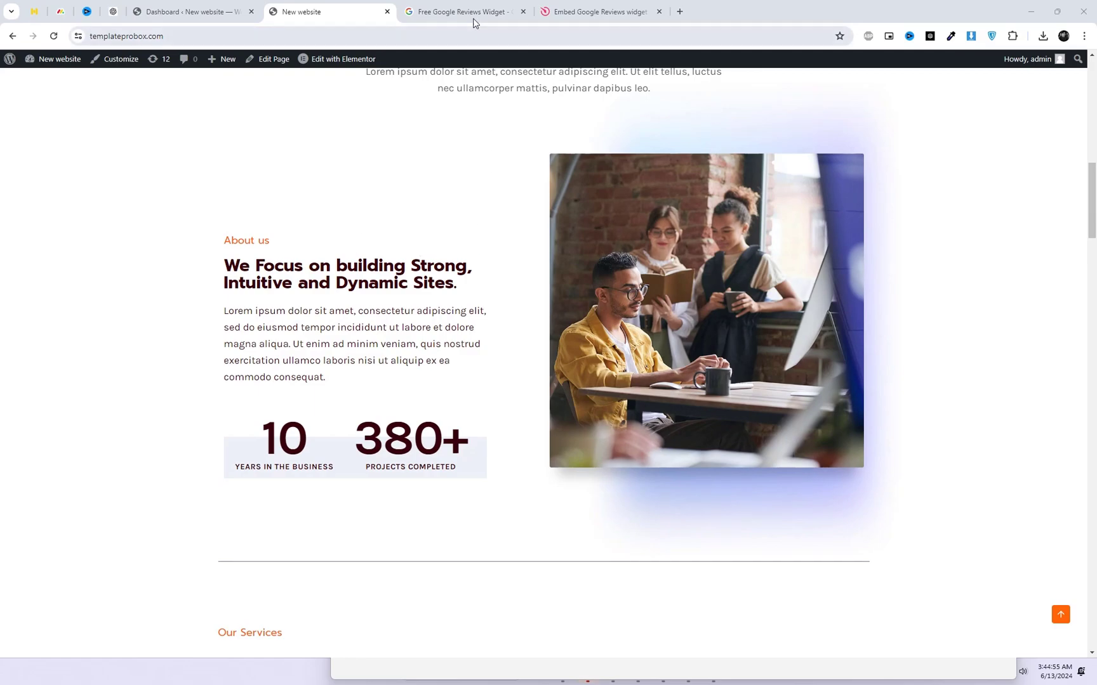
scroll(431, 311, "up", 10)
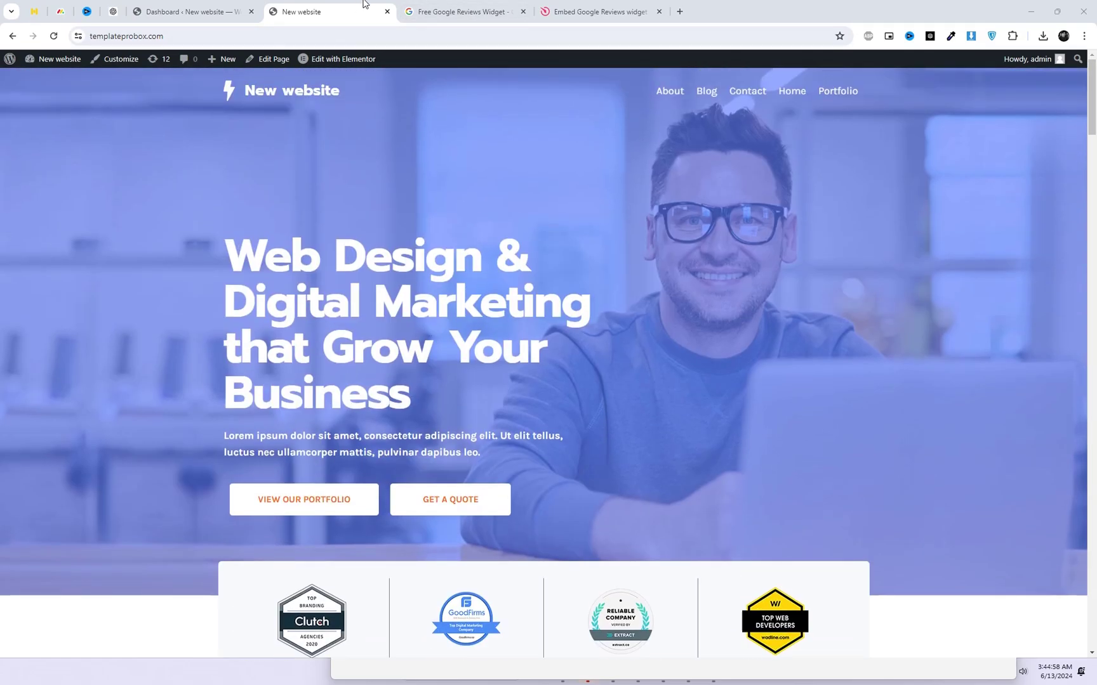
Step: Open Elfsight's "Google Reviews widget for website" result from the Google search in a new tab and go to the widget page
left_click(446, 8)
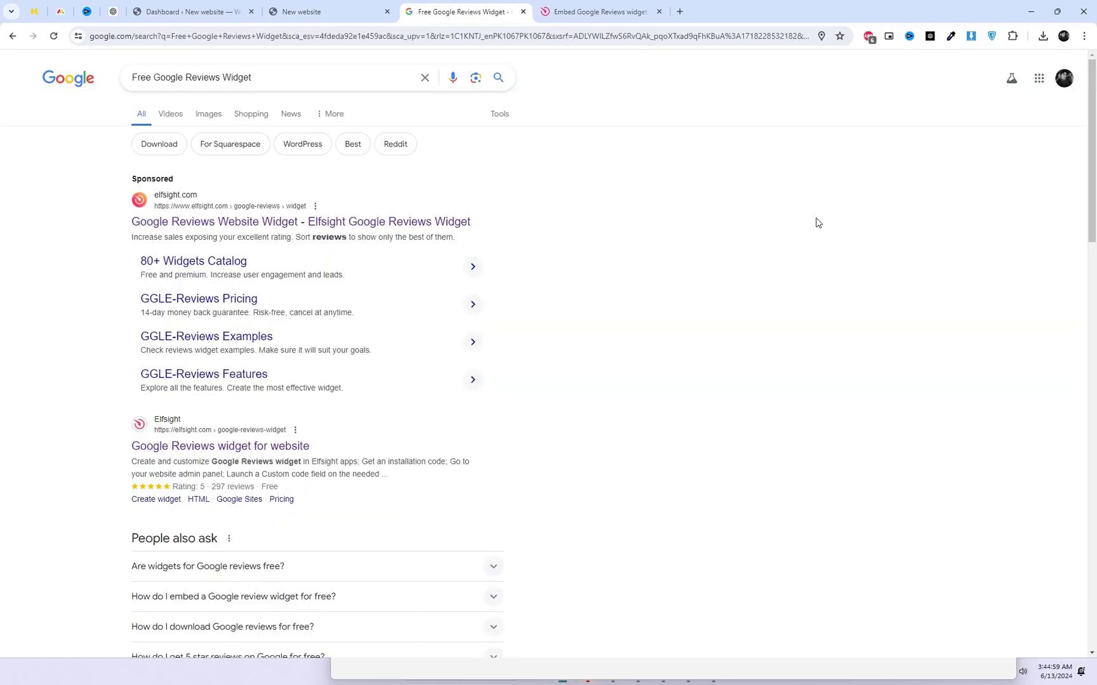
right_click(166, 448)
left_click(215, 455)
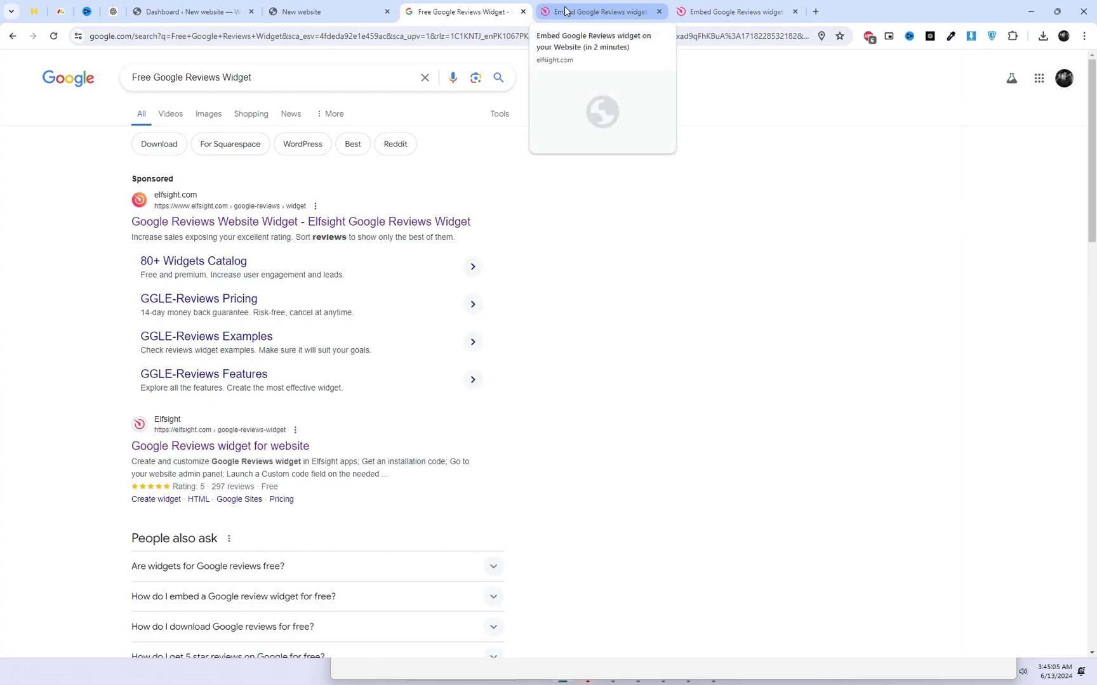
left_click(567, 11)
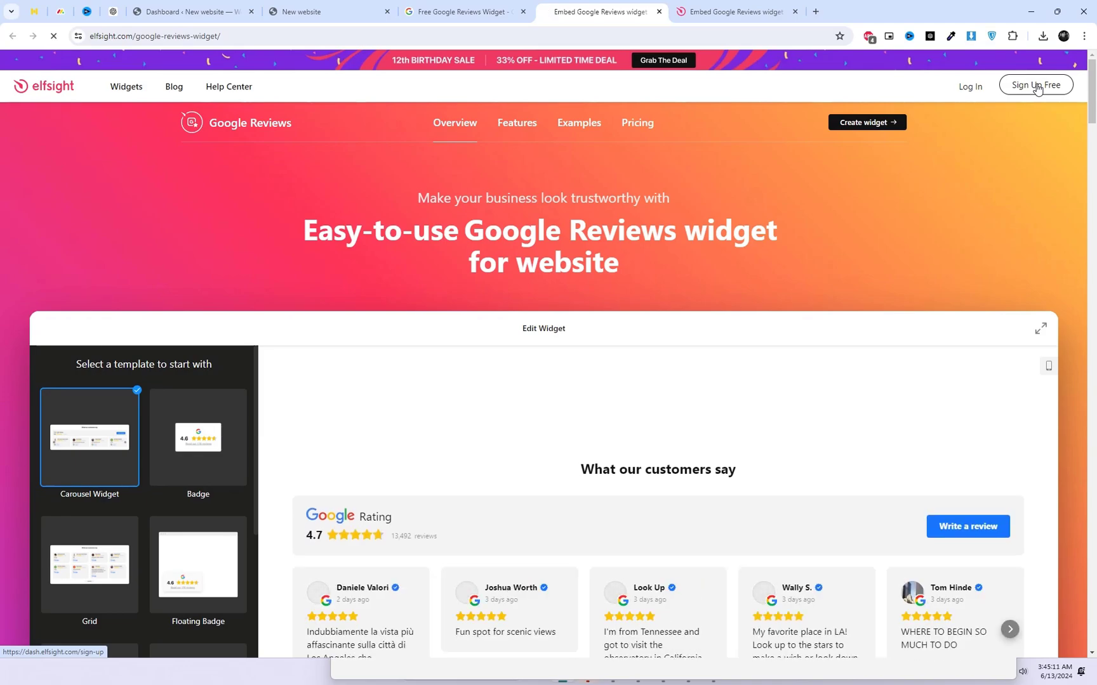
Step: Sign up for a free Elfsight account by continuing with an existing Google account
left_click(1036, 89)
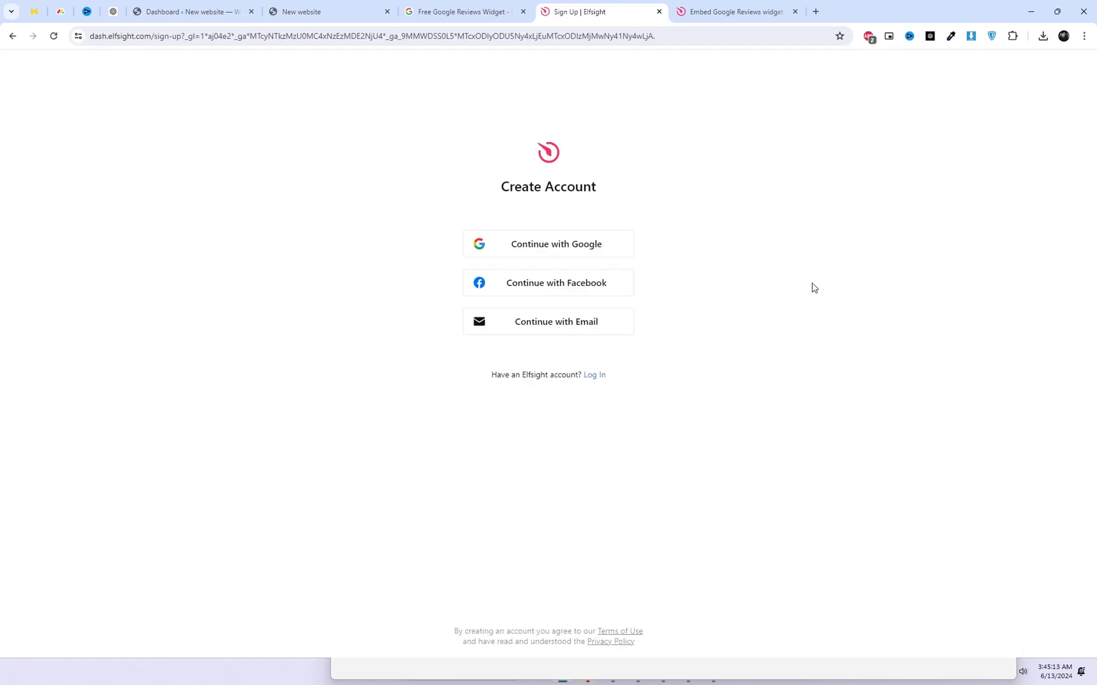
left_click(583, 251)
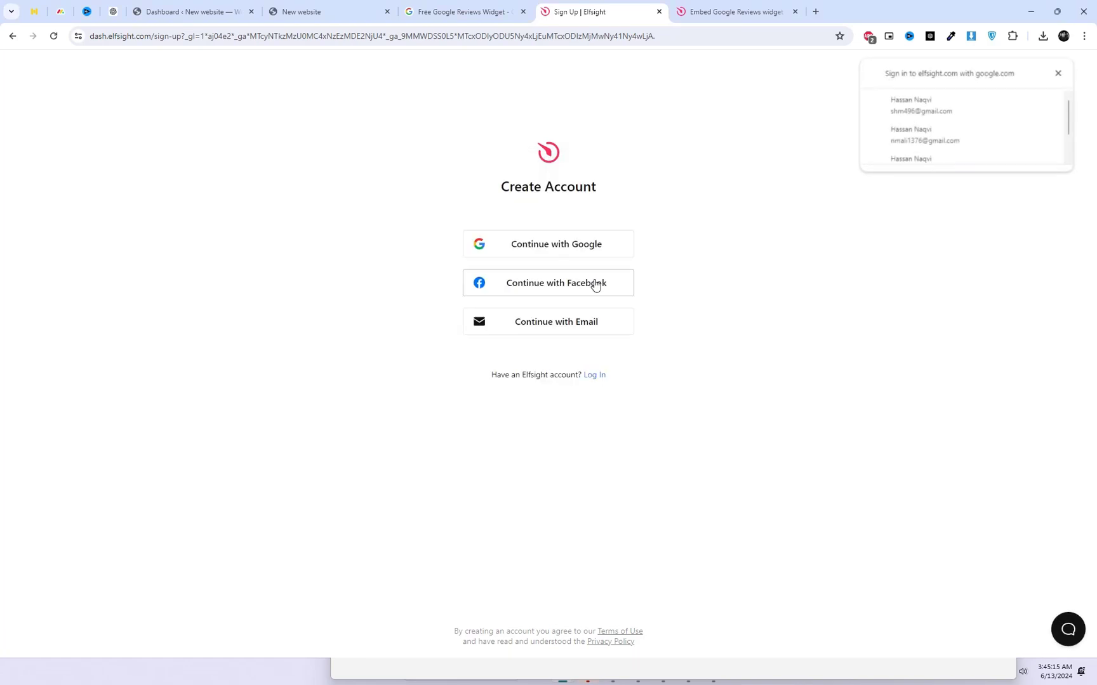
scroll(948, 151, "down", 2)
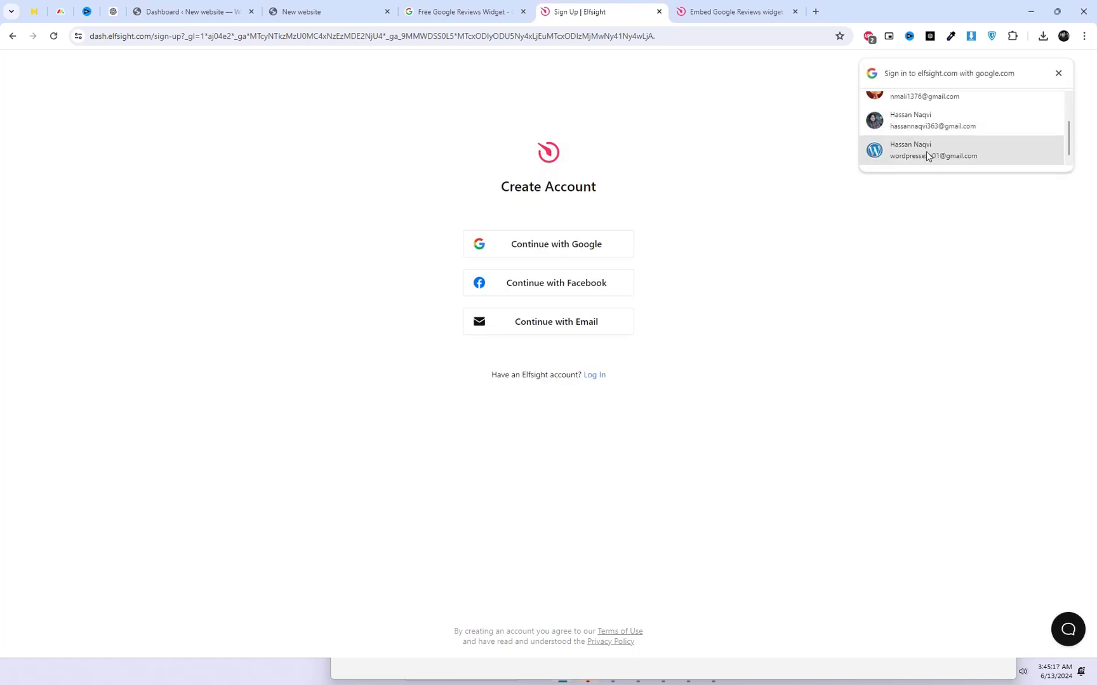
left_click(926, 151)
left_click(955, 140)
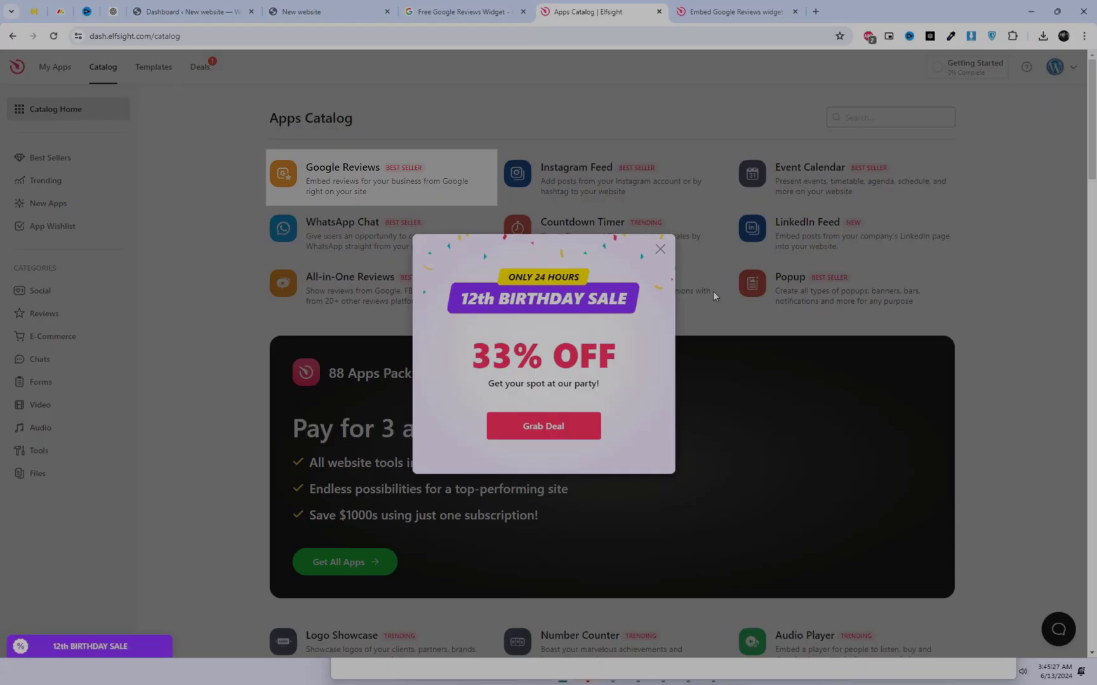
Step: Dismiss the birthday sale popup and start a Google Reviews widget from the Carousel Widget template
left_click(657, 248)
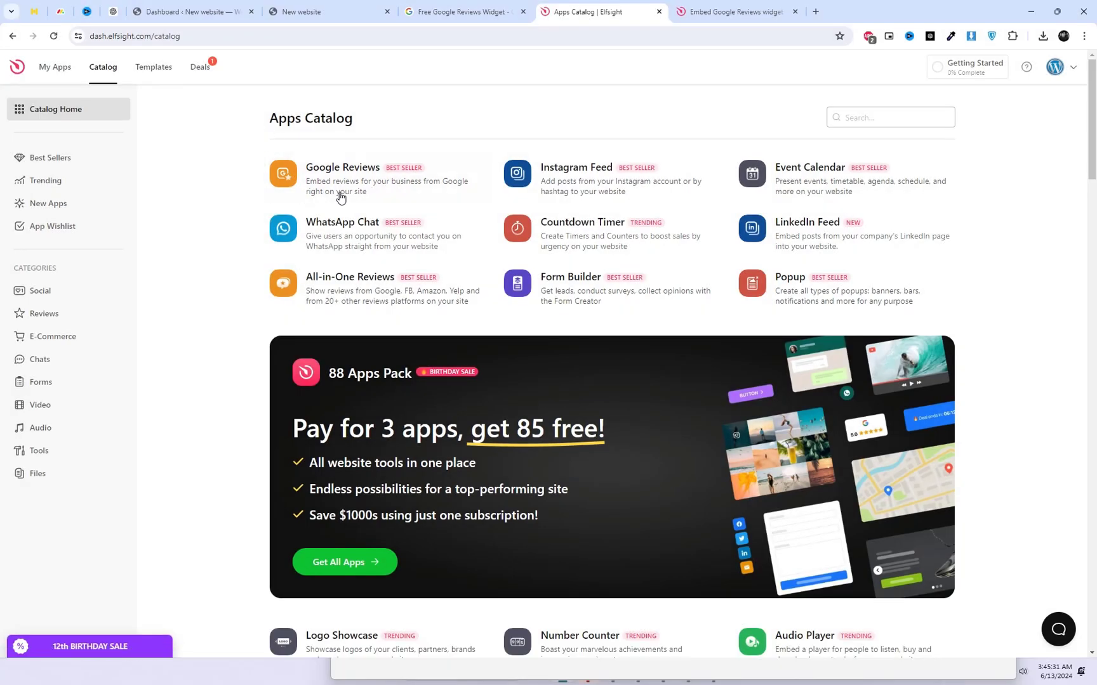
left_click(322, 178)
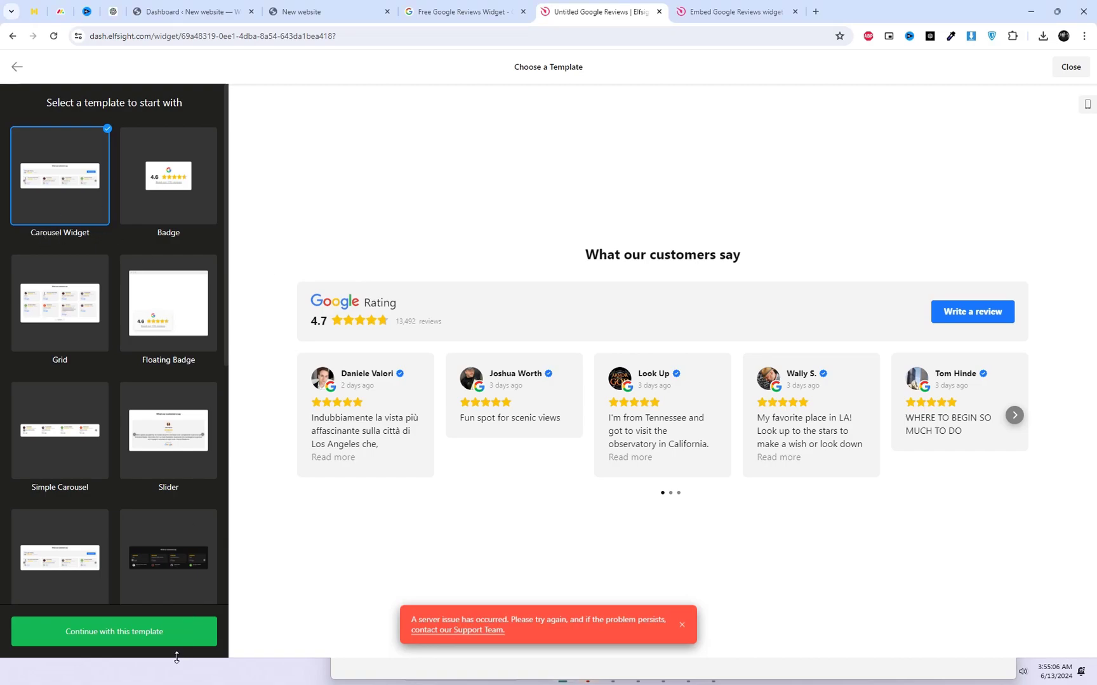
left_click(159, 641)
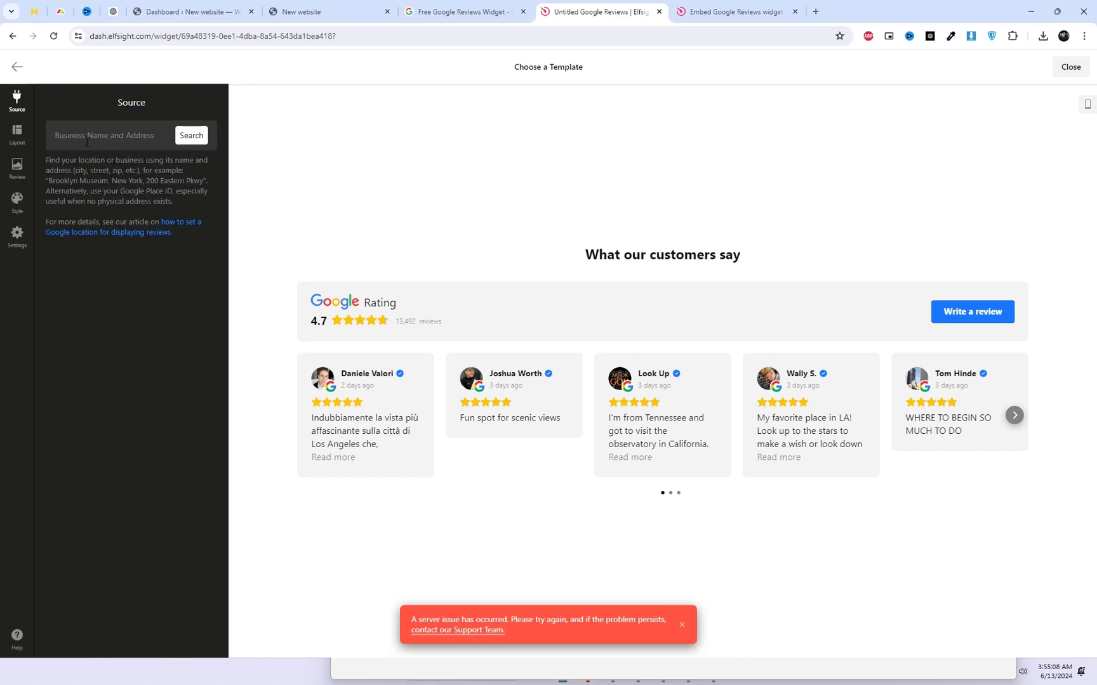
Step: Search Google in a new tab for "USA Family Moving & Storage" and copy the business name from its profile
left_click(815, 12)
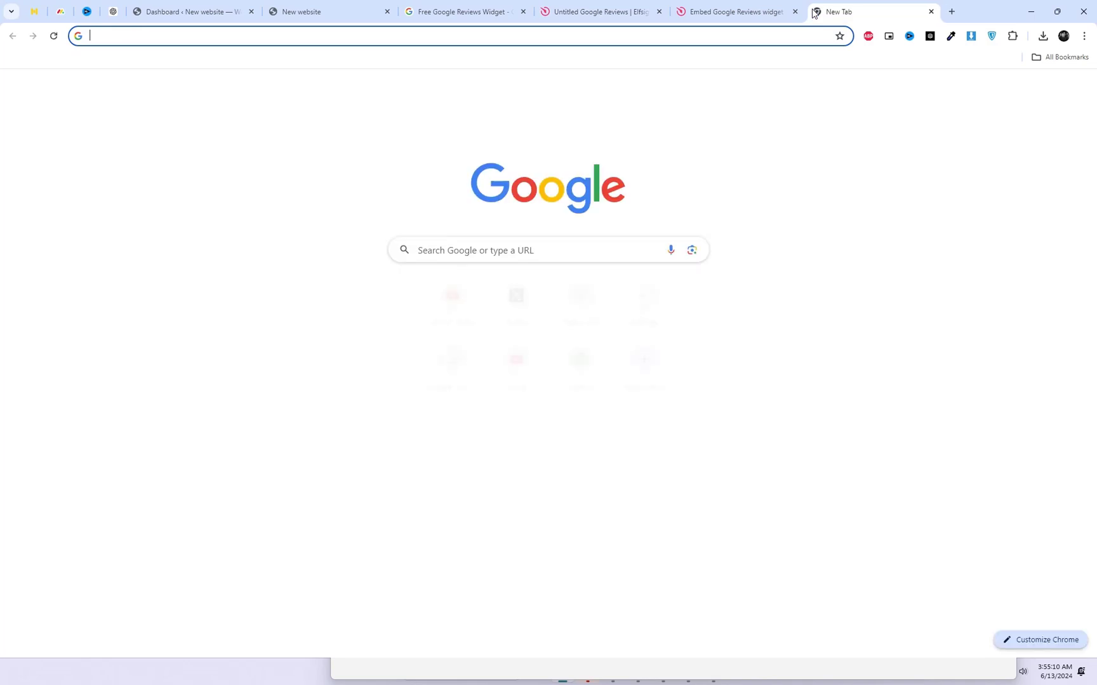
type("USA Family Moving & Storage")
key("Return")
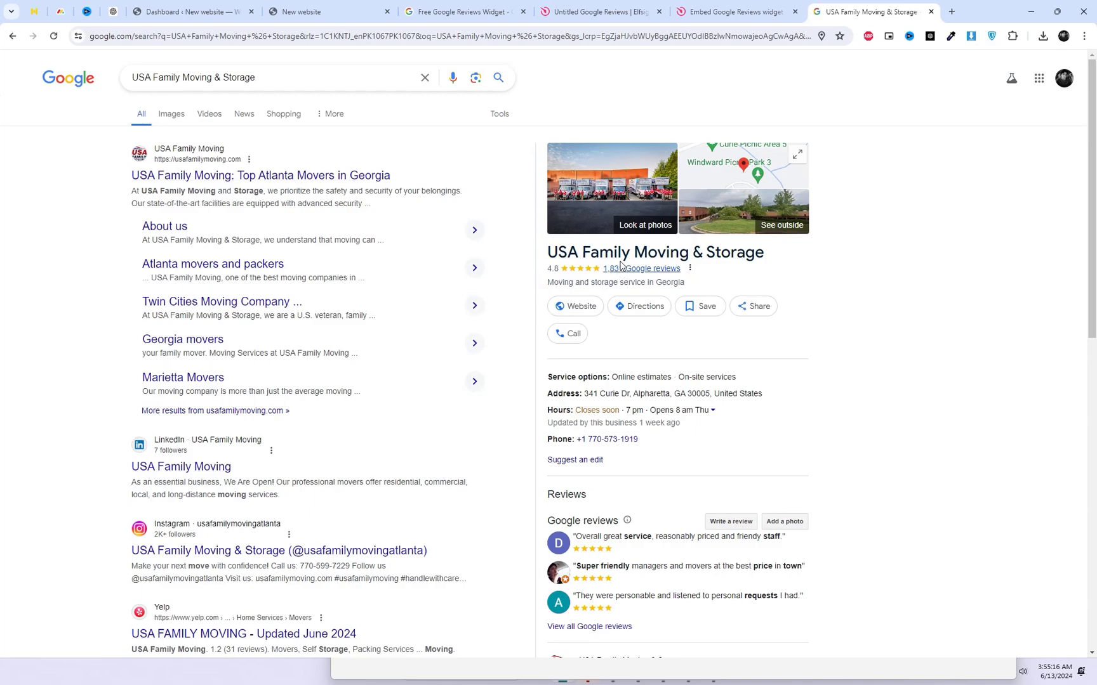
left_click_drag(550, 253, 774, 262)
key("ctrl+c")
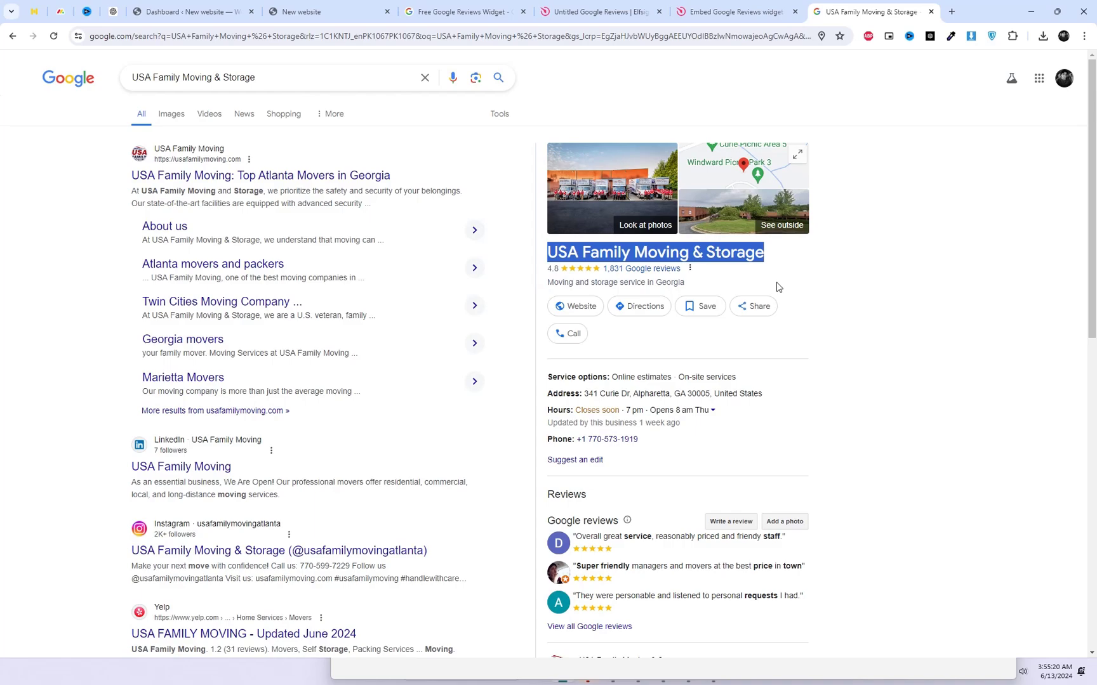
Step: Return to the Elfsight widget editor and set the review source to the matching USA Family Moving & Storage location
left_click(587, 5)
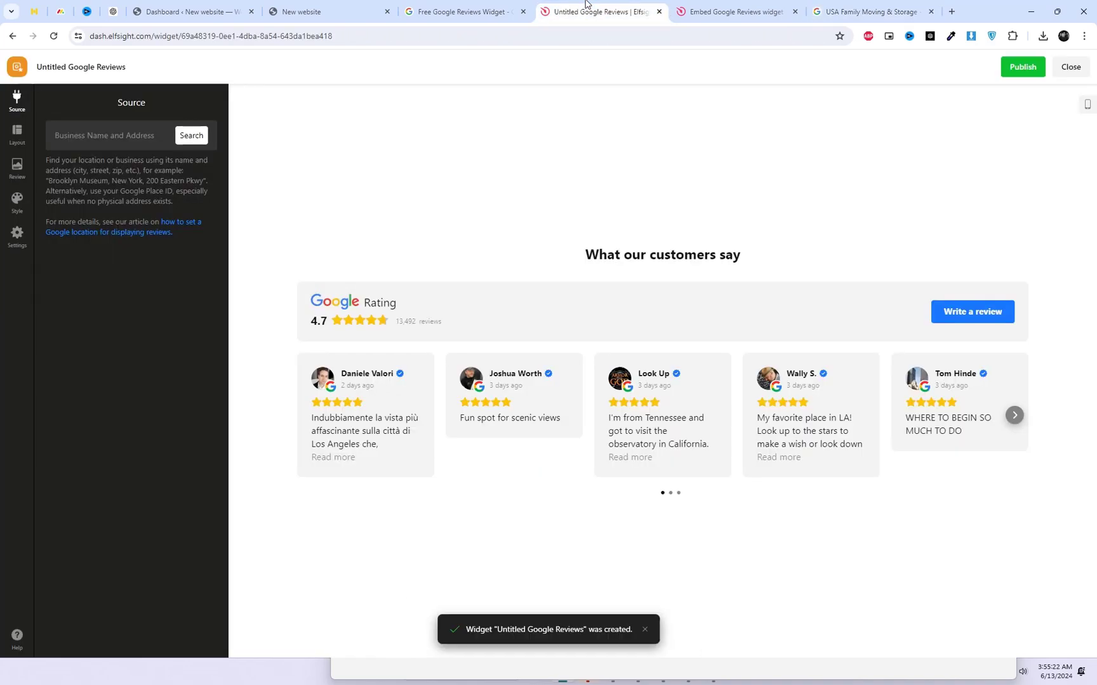
left_click(153, 135)
key("ctrl+v")
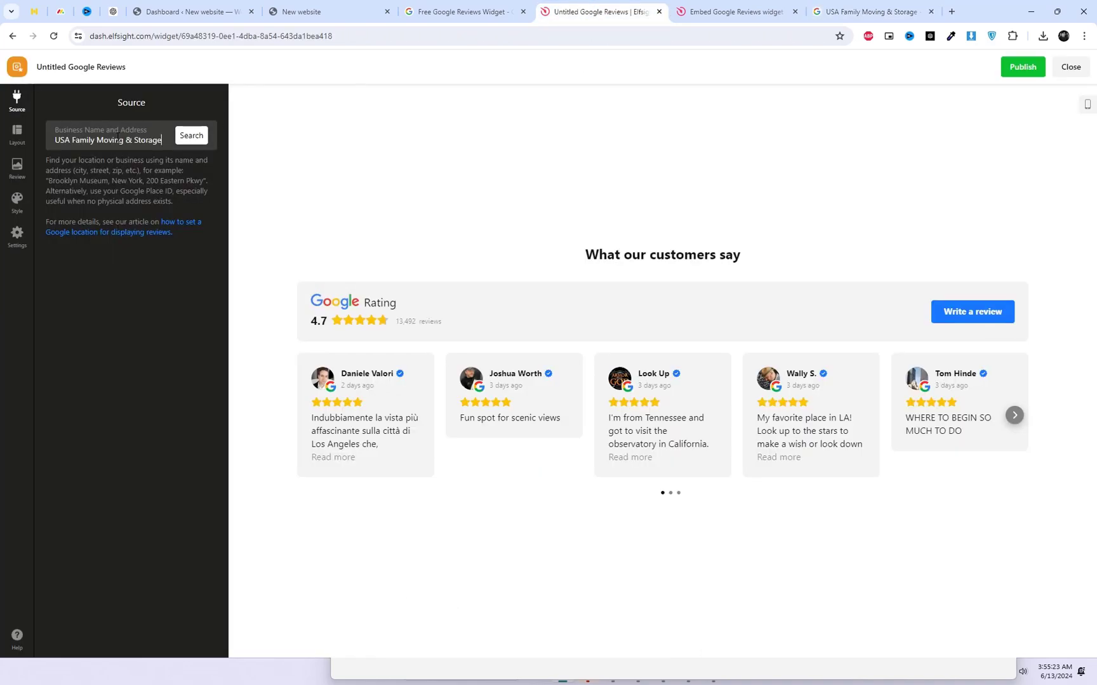
left_click(192, 135)
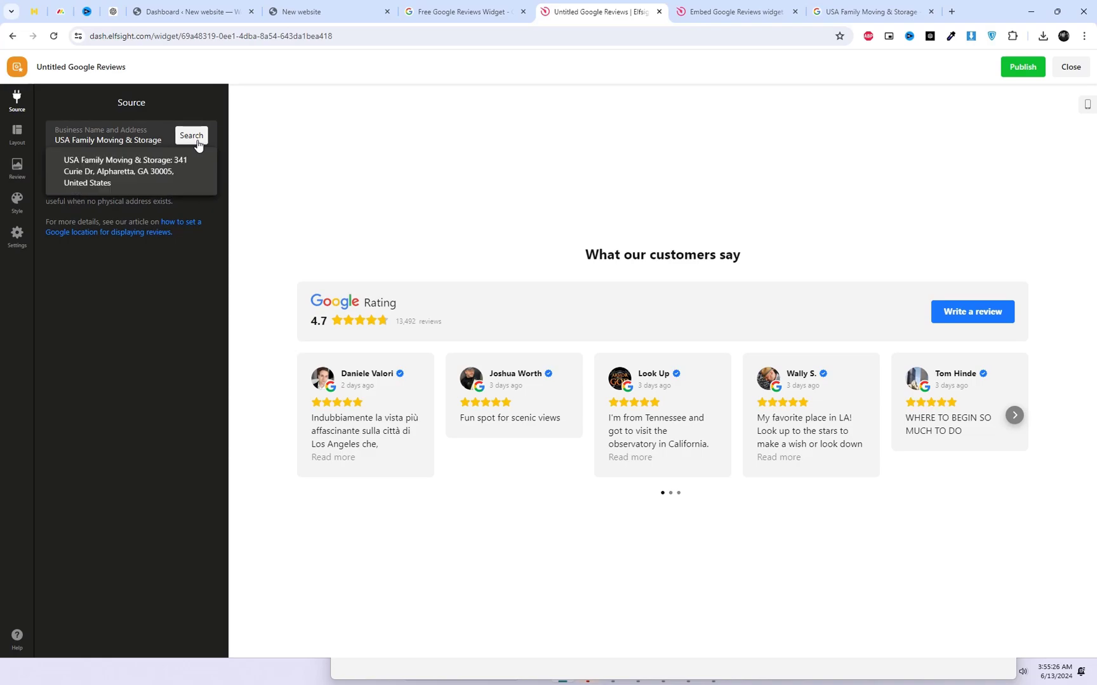
left_click(113, 181)
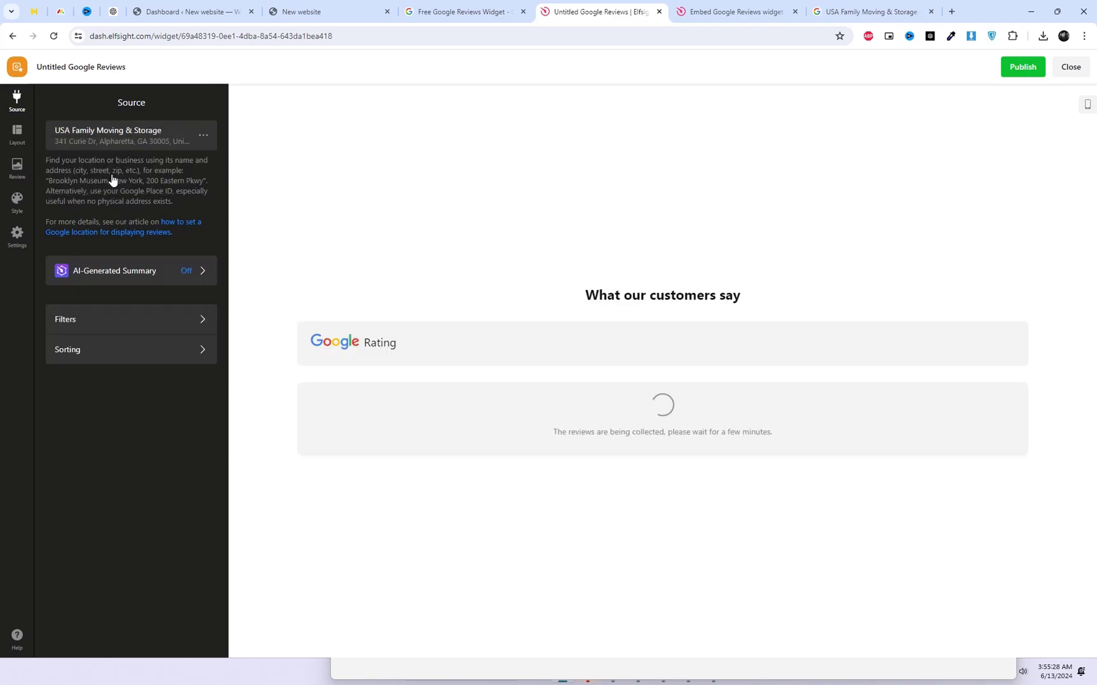
Step: Check the AI-Generated Summary option and try a minimum rating filter of 4 stars before restoring 5 stars
left_click(190, 277)
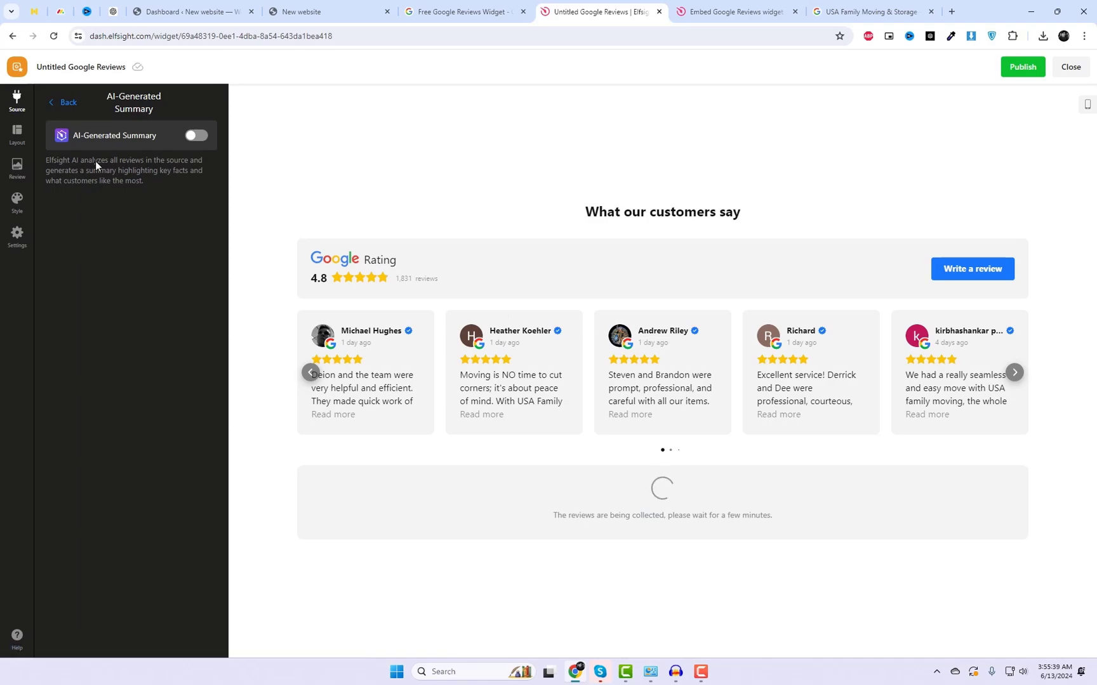
left_click(58, 105)
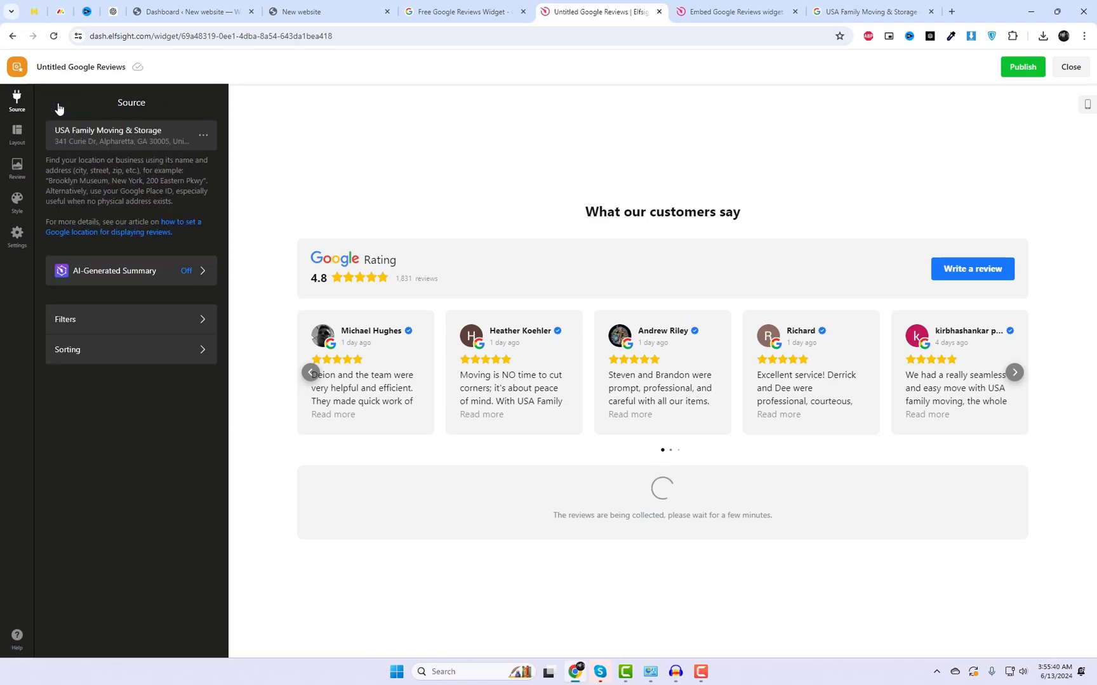
left_click(125, 321)
left_click(183, 167)
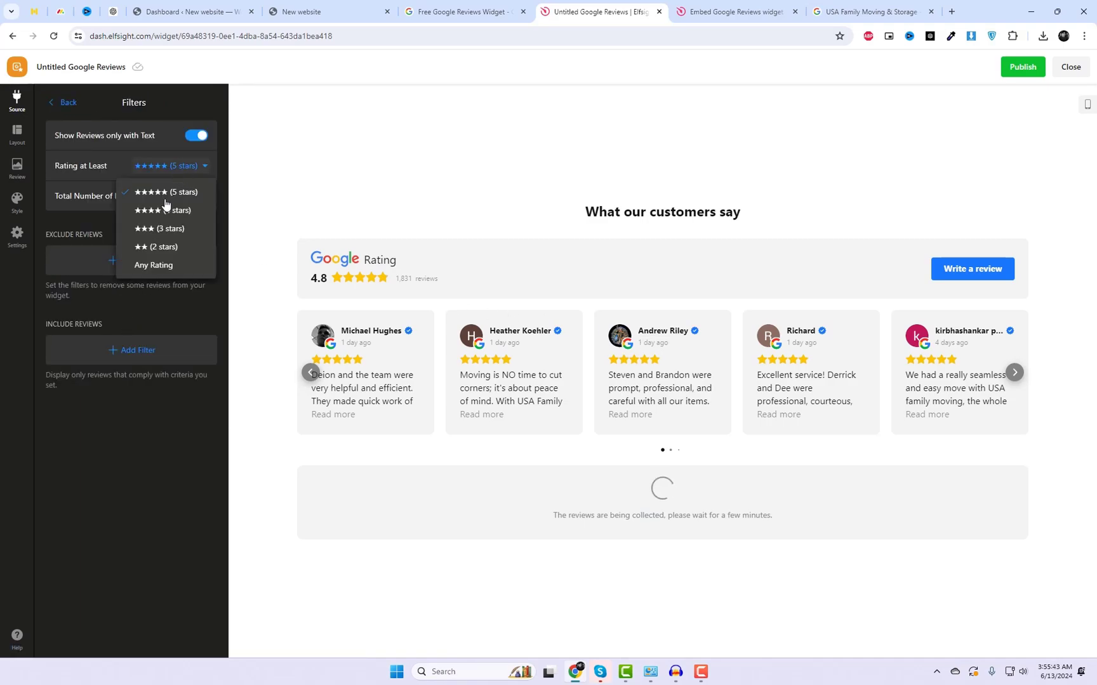
left_click(165, 208)
left_click(171, 167)
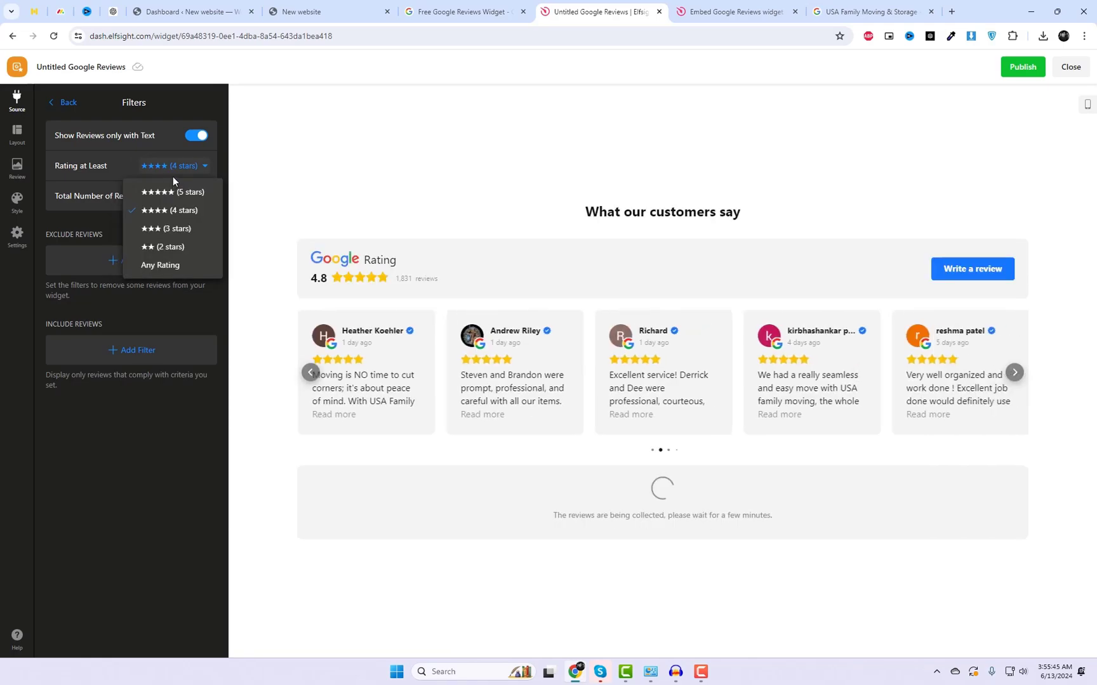
left_click(174, 191)
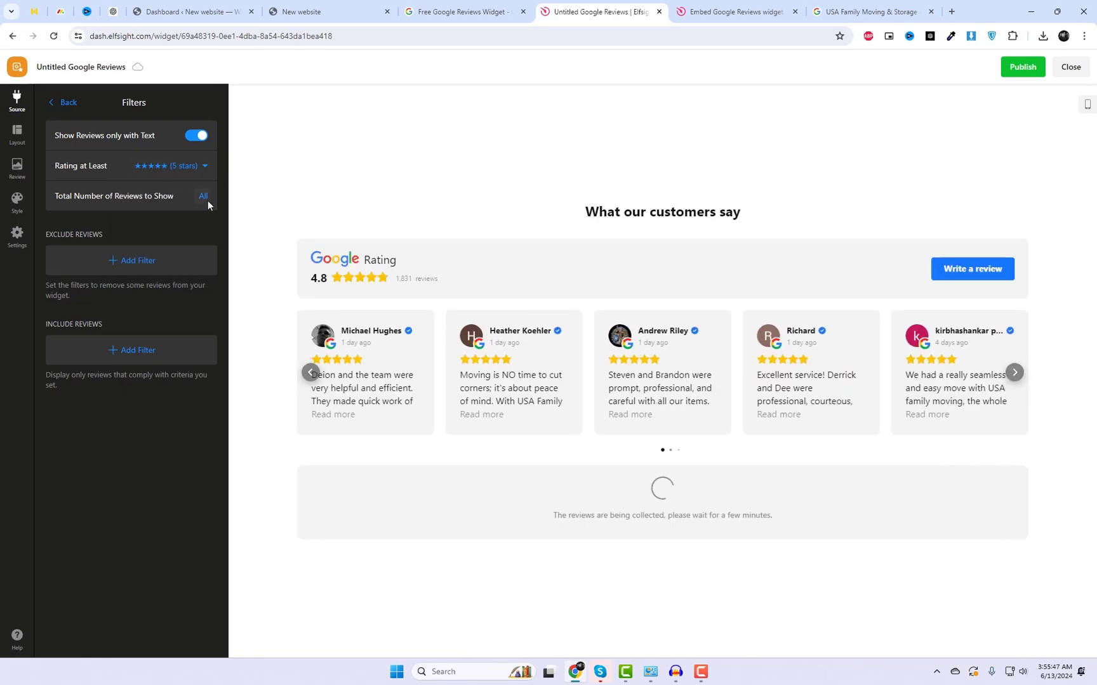
left_click(206, 199)
left_click(149, 231)
Step: Preview the widget in Grid, Masonry, Floating Badge, Badge and Slider layouts and return it to the Carousel layout
left_click(17, 133)
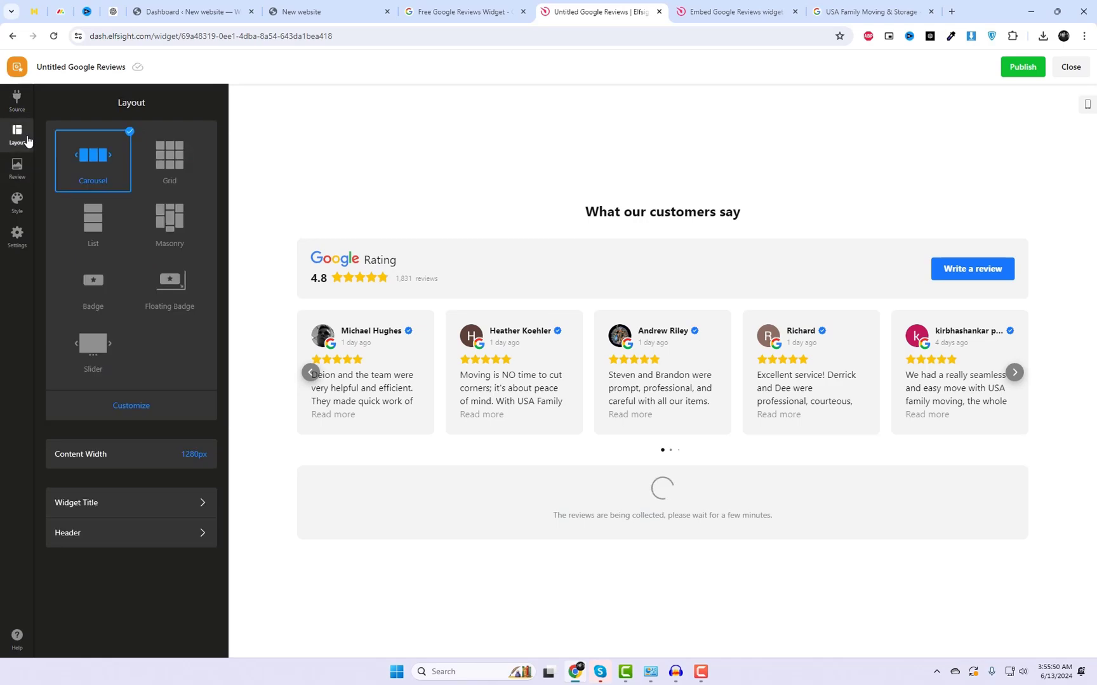
left_click(171, 168)
left_click(169, 219)
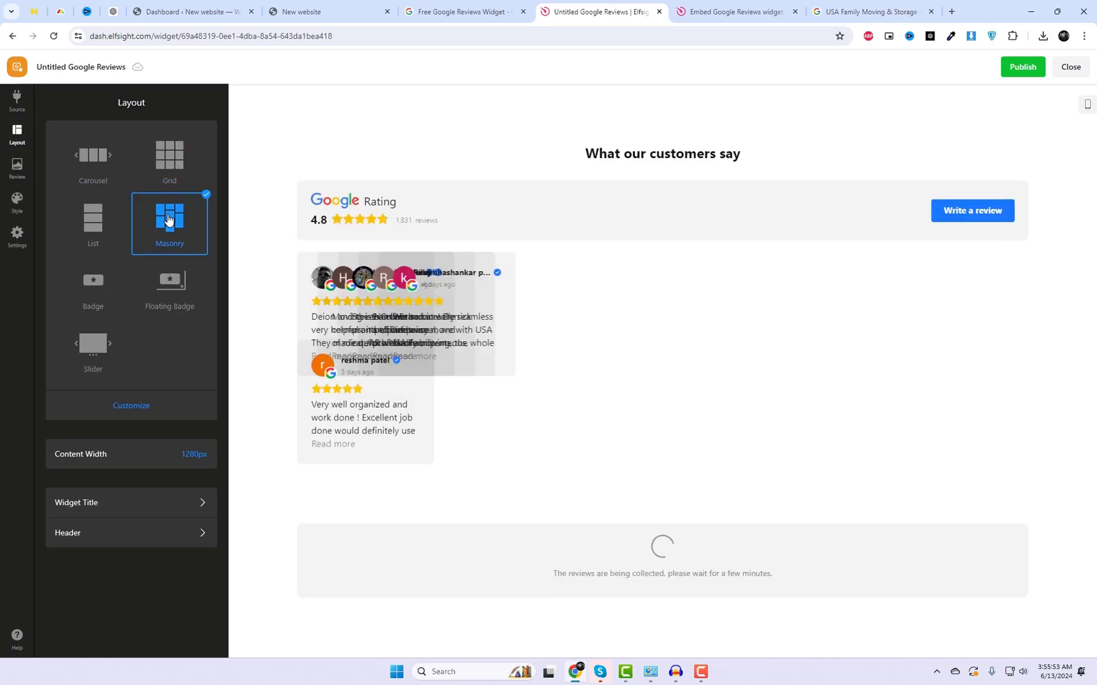
left_click(171, 297)
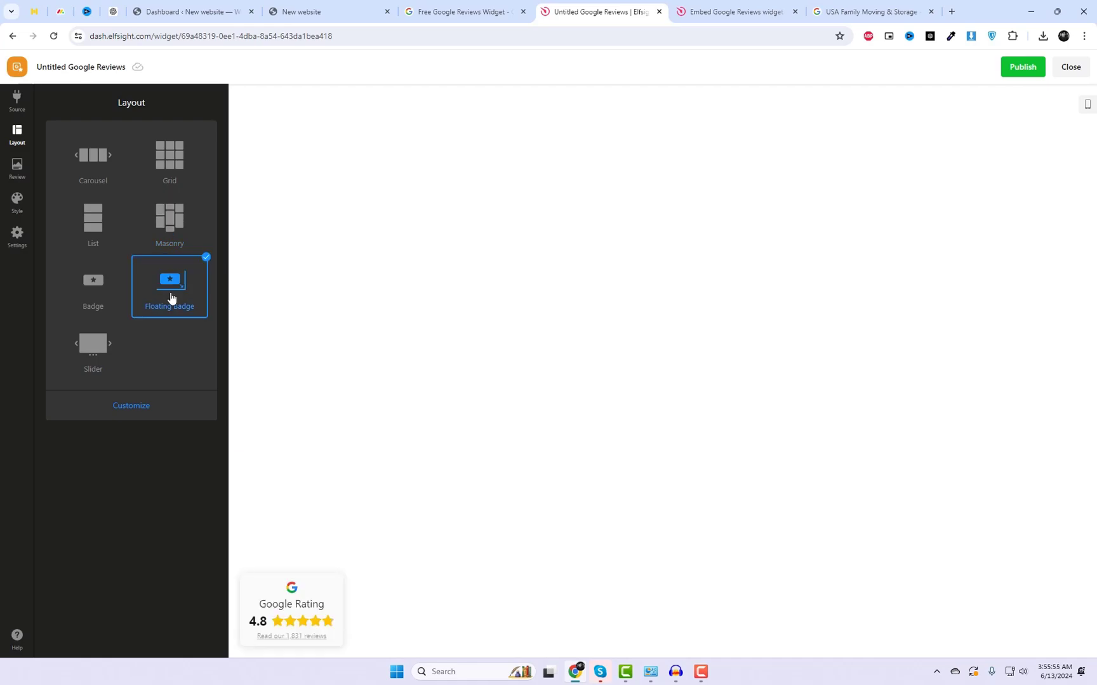
left_click(96, 301)
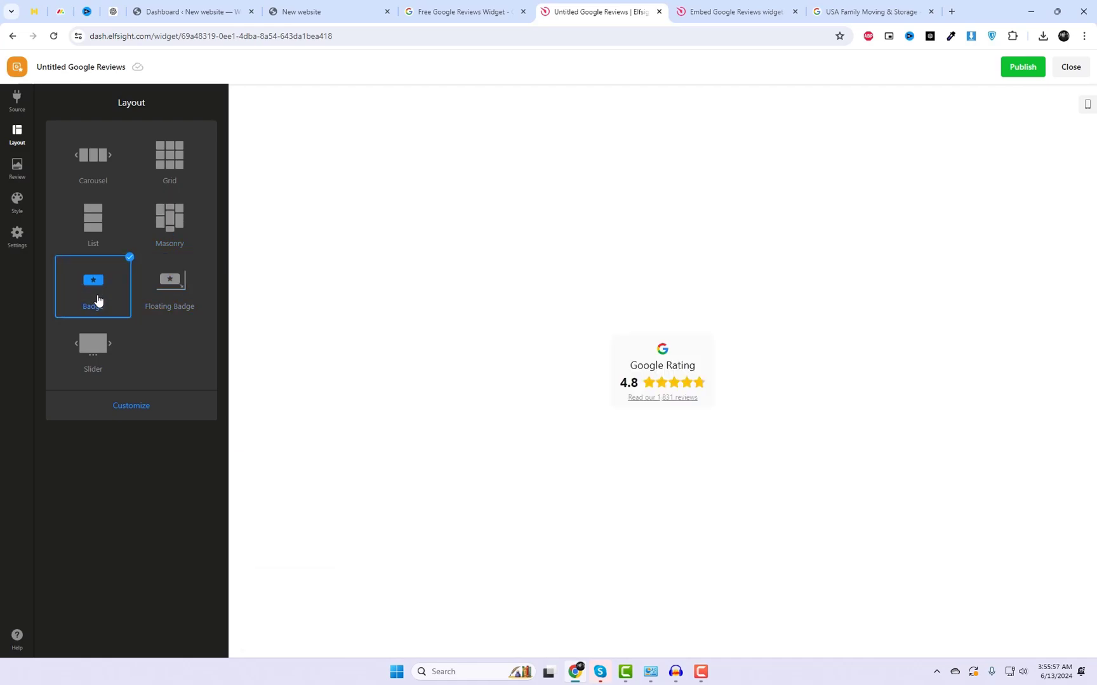
left_click(97, 360)
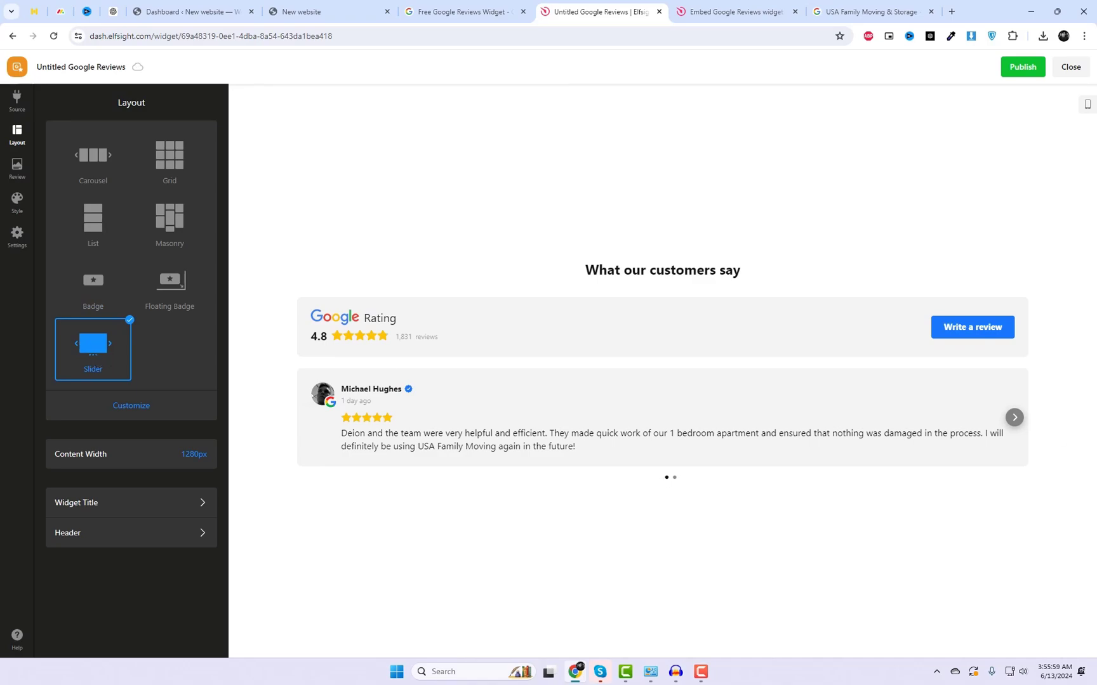
left_click(1018, 422)
left_click(1019, 424)
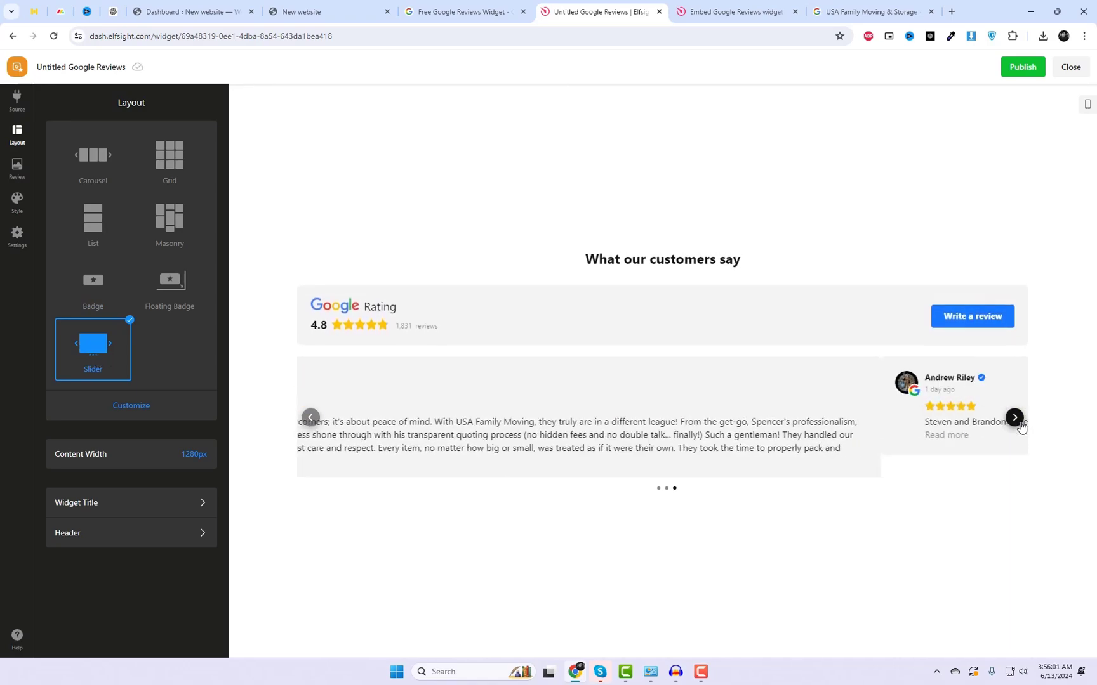
left_click(86, 172)
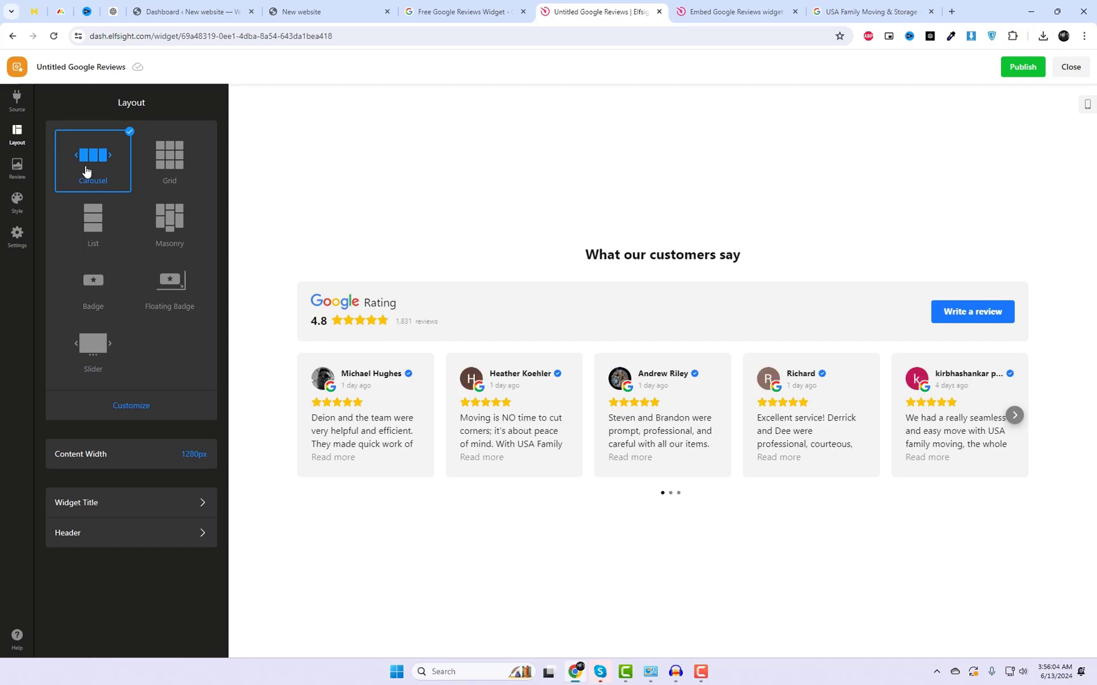
Step: Check the widget title settings and set the widget style's accent color to pink
left_click(94, 504)
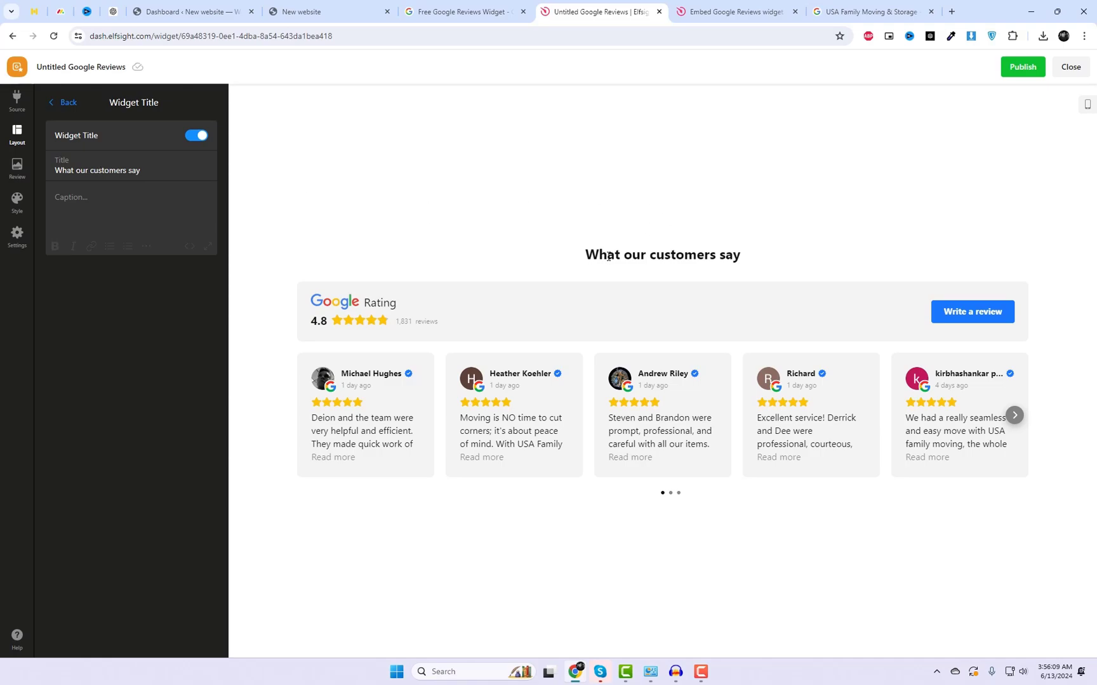
left_click_drag(589, 253, 768, 255)
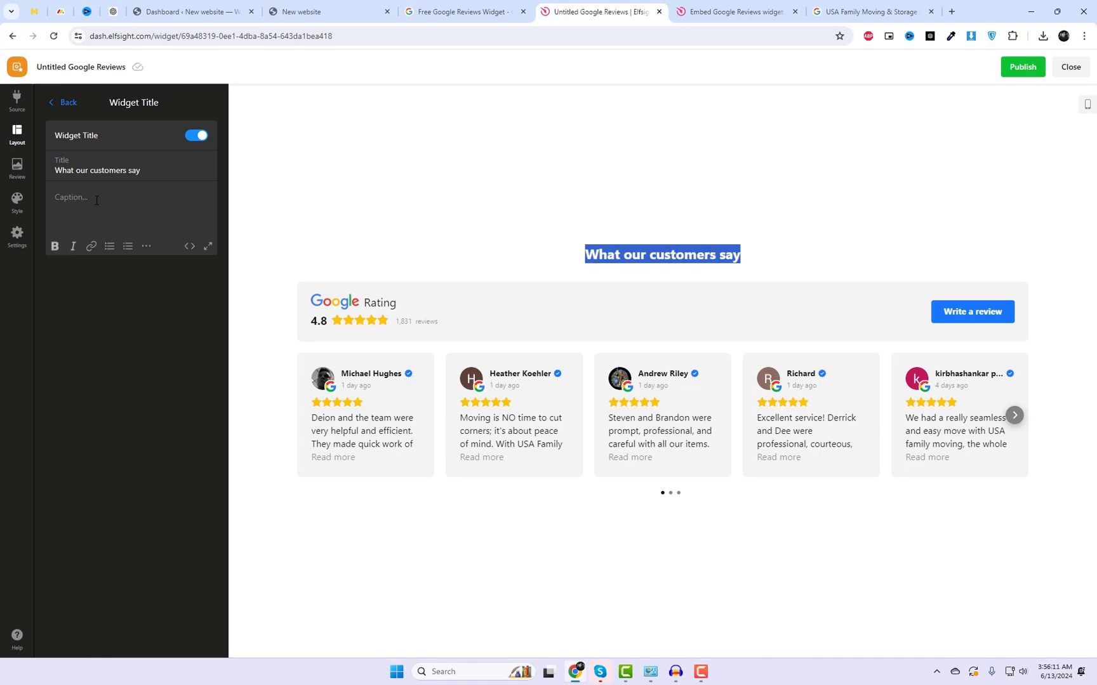
left_click(17, 201)
left_click(89, 218)
left_click(105, 218)
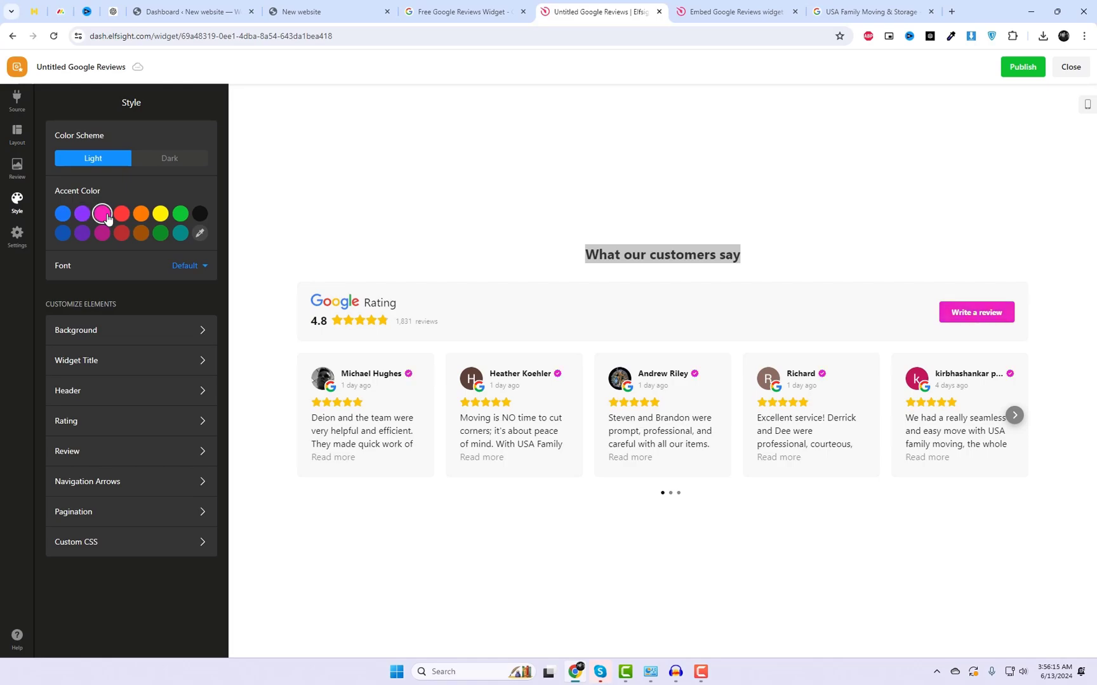
Step: Try orange, yellow and green as the widget's accent color, settle on dark blue and publish the changes
left_click(141, 215)
left_click(160, 216)
left_click(179, 217)
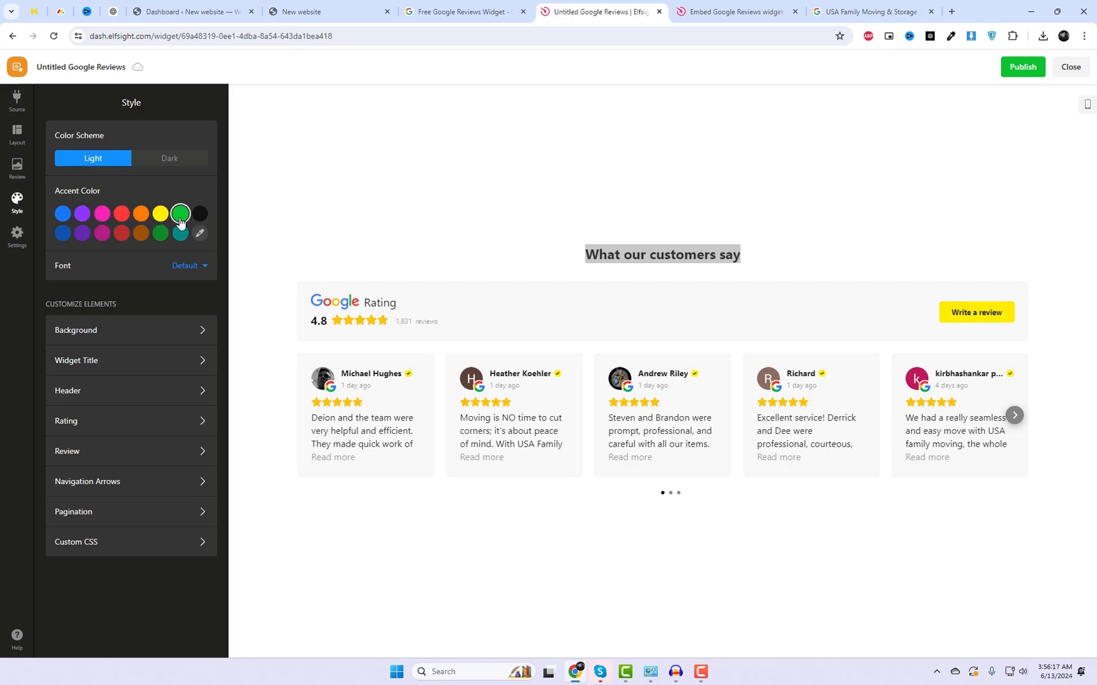
left_click(62, 235)
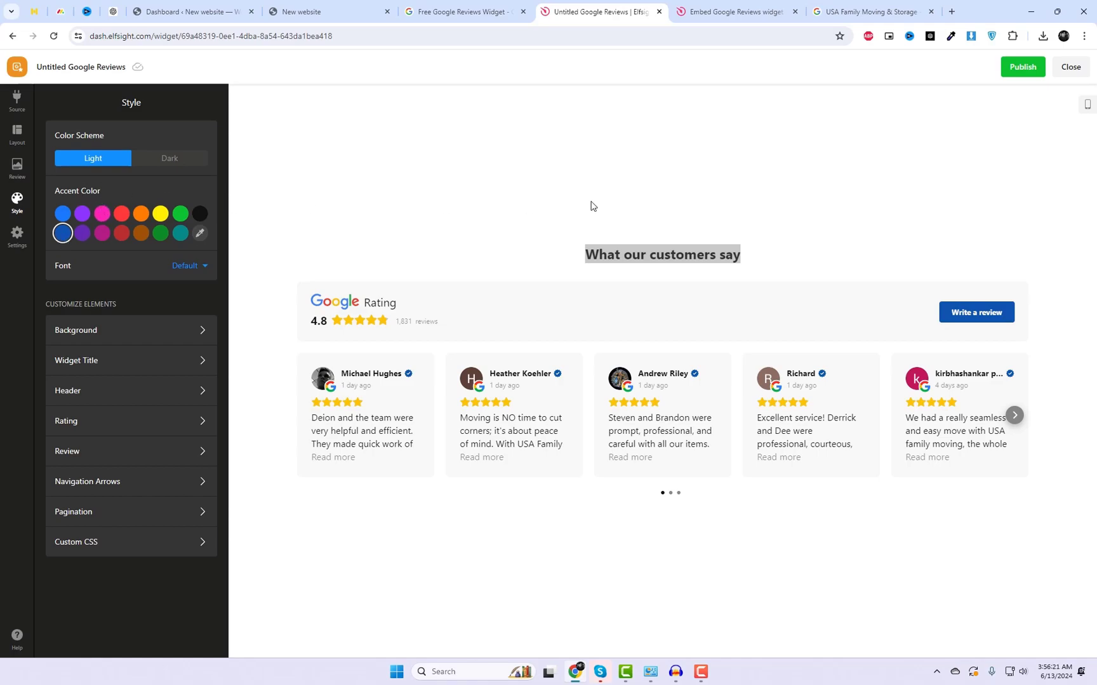
left_click(1019, 68)
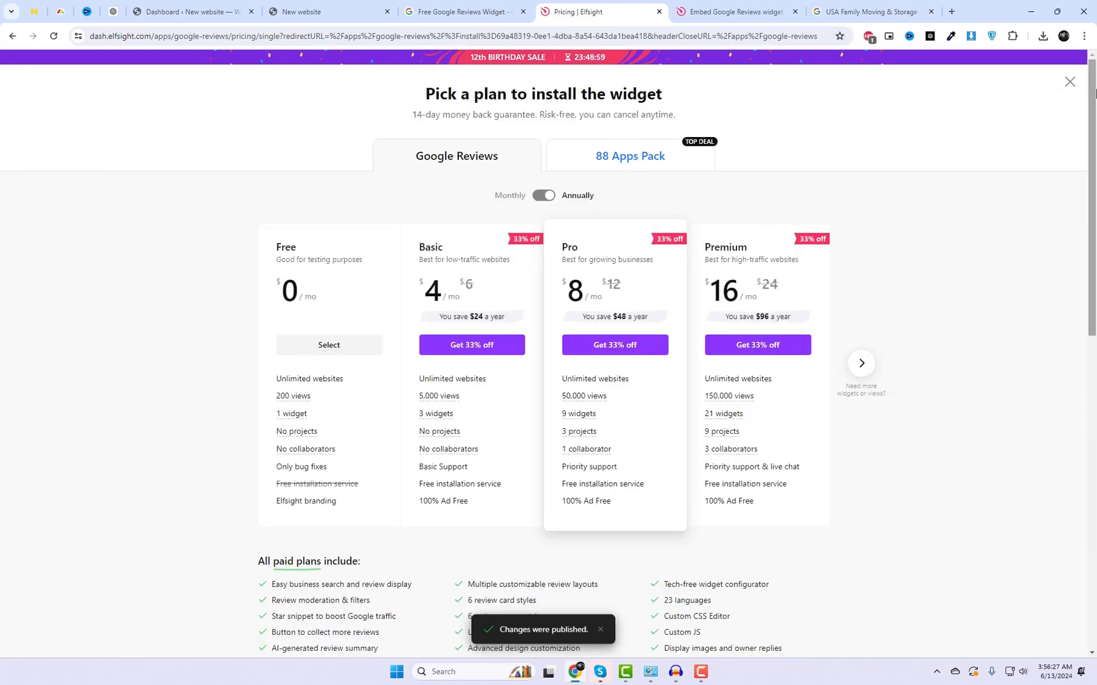
left_click(1069, 81)
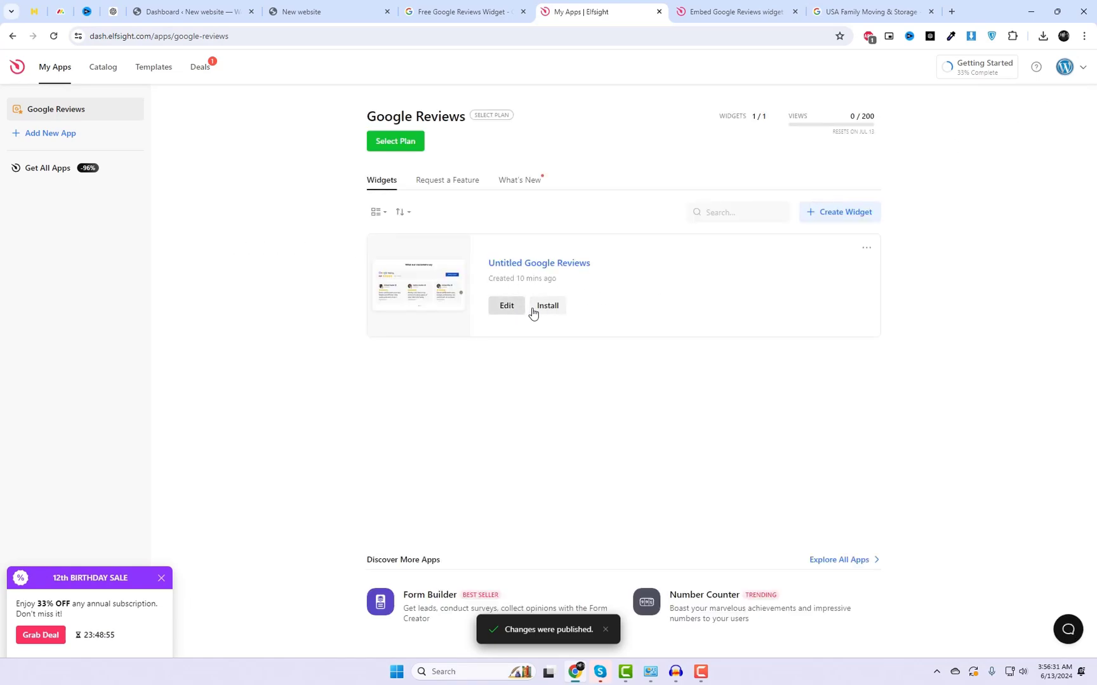
left_click(548, 307)
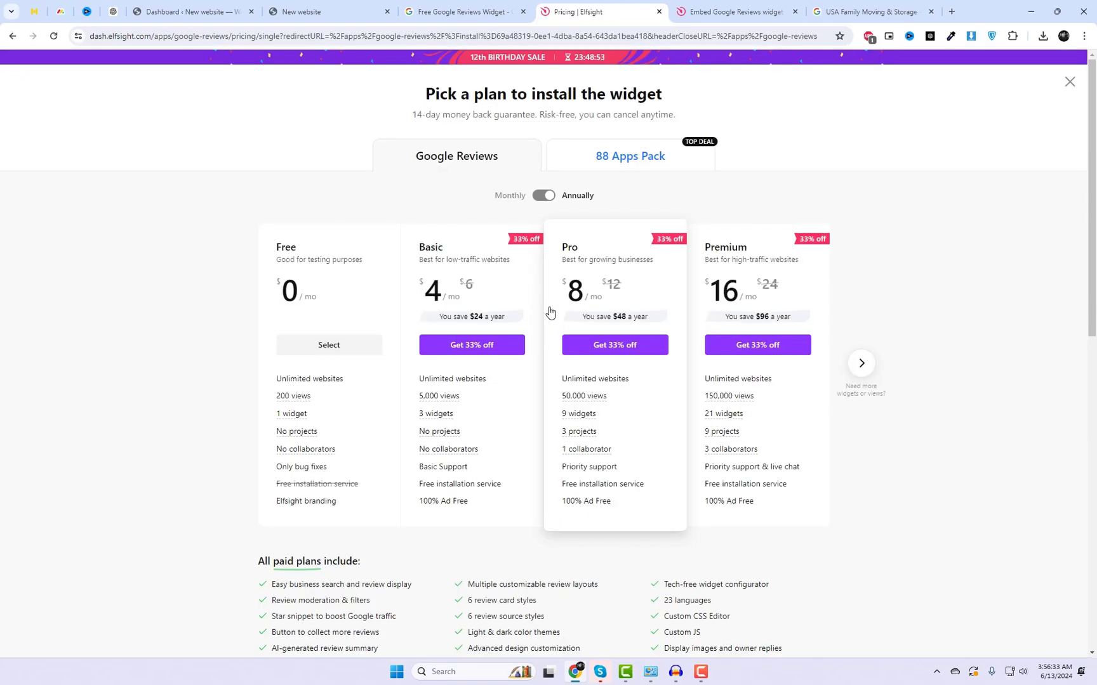
left_click(1069, 82)
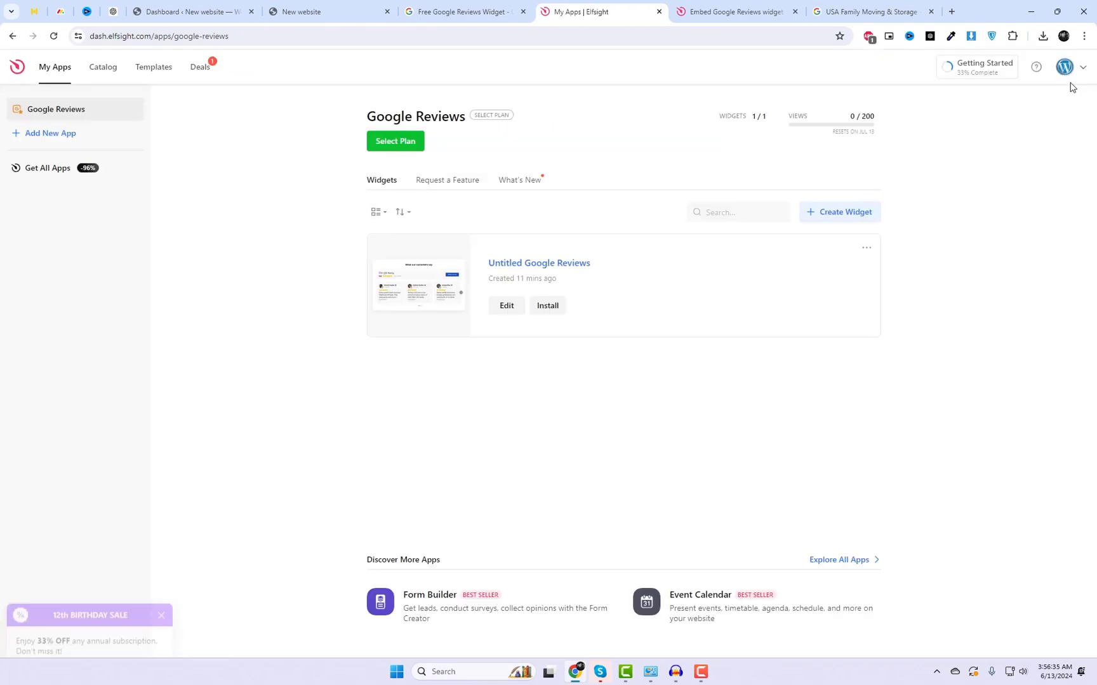
Step: Reopen the Untitled Google Reviews widget, publish it on the Free plan and copy its embed code
left_click(432, 301)
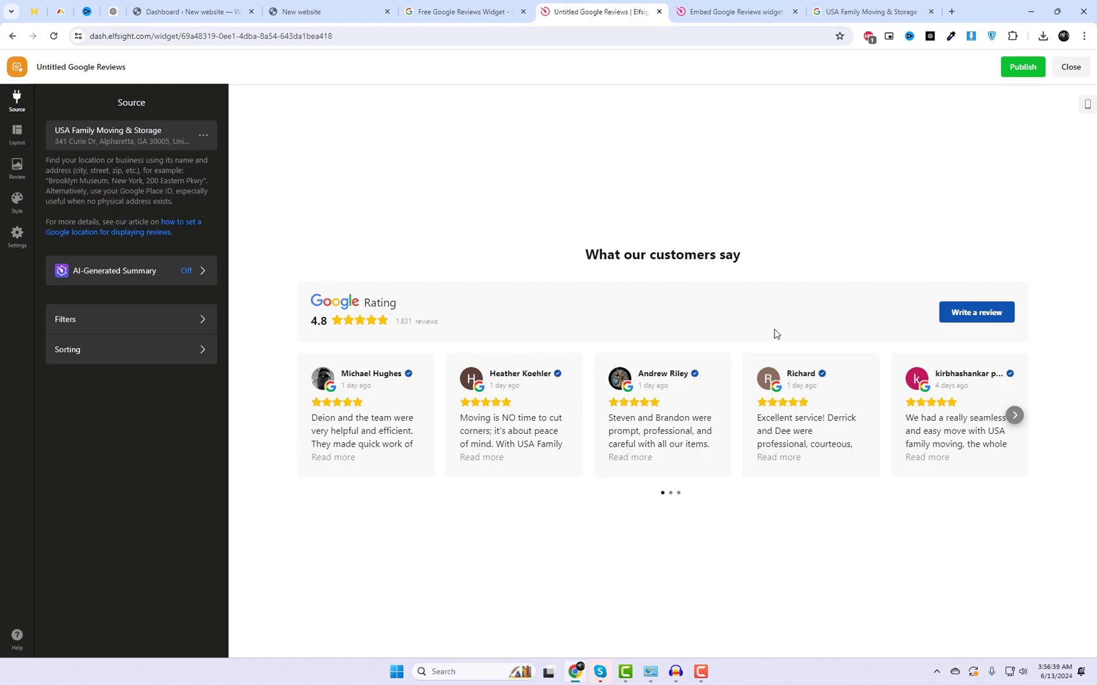
left_click(1036, 70)
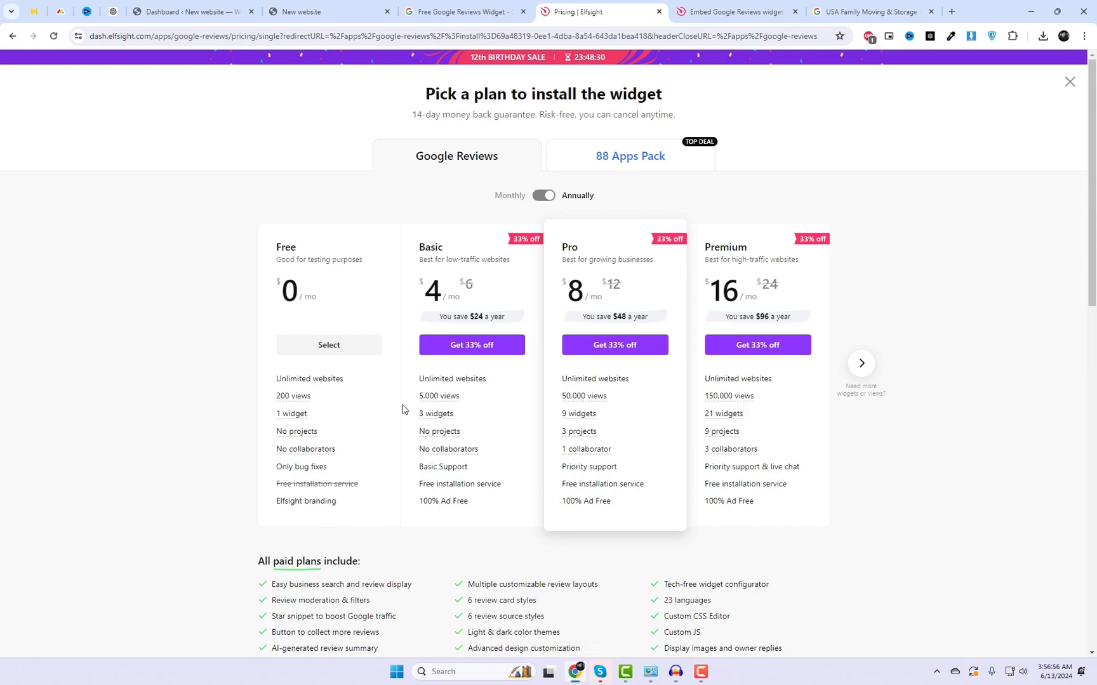
left_click(340, 349)
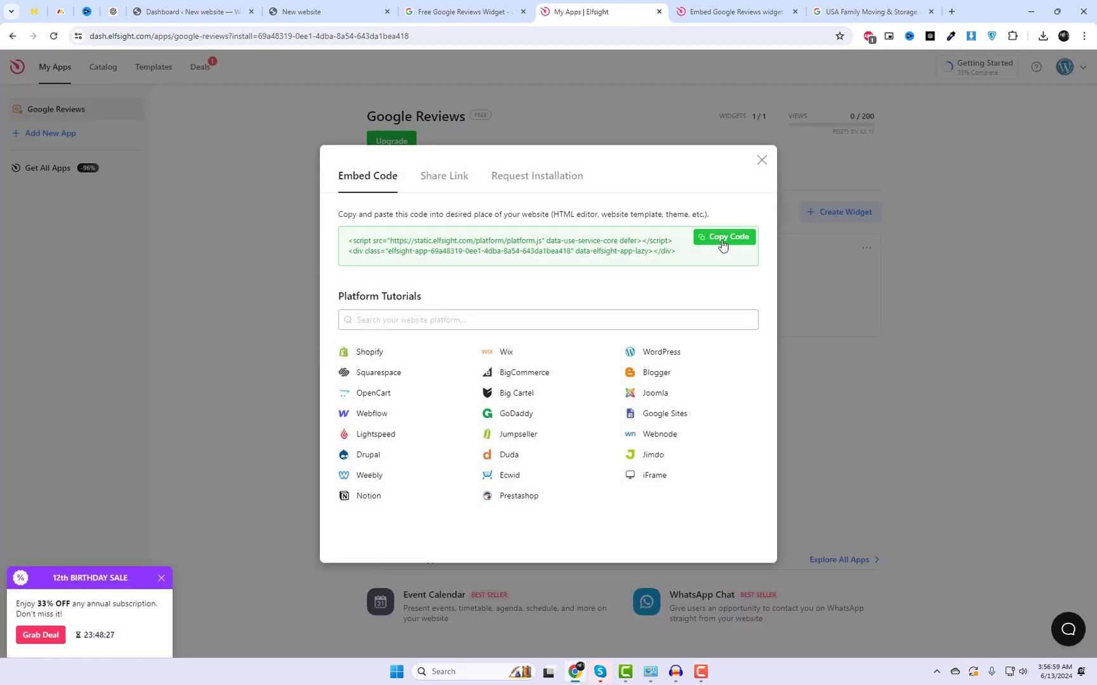
left_click(721, 239)
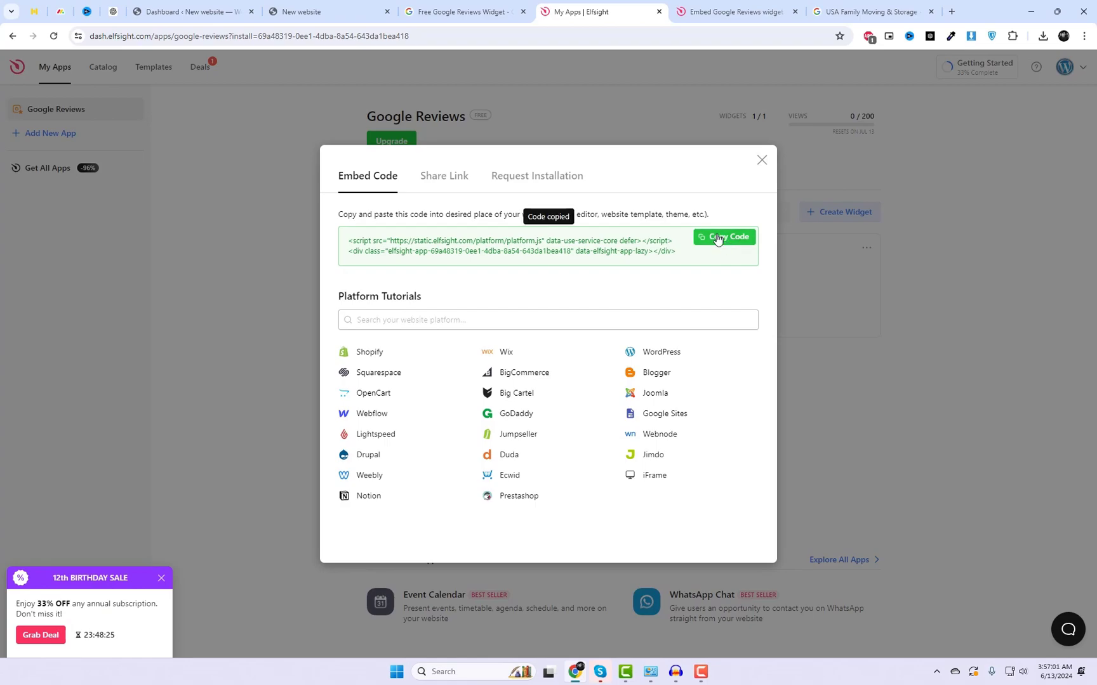
Step: Switch to the WordPress site and open its home page for editing with Elementor in a new tab
left_click(315, 9)
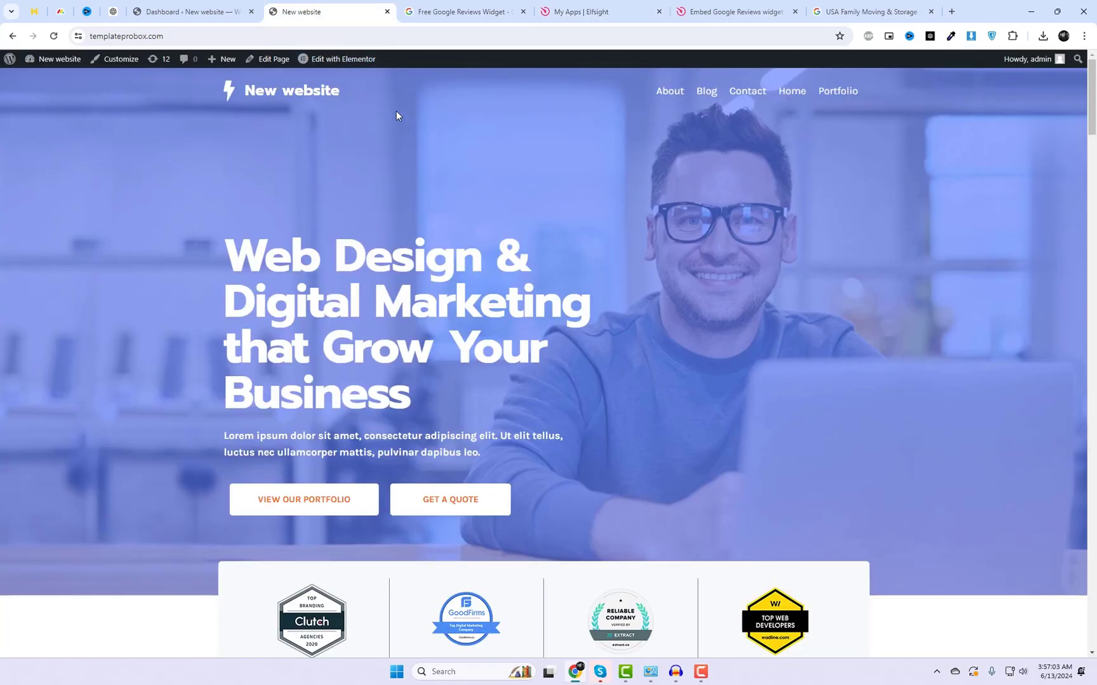
right_click(322, 59)
left_click(356, 76)
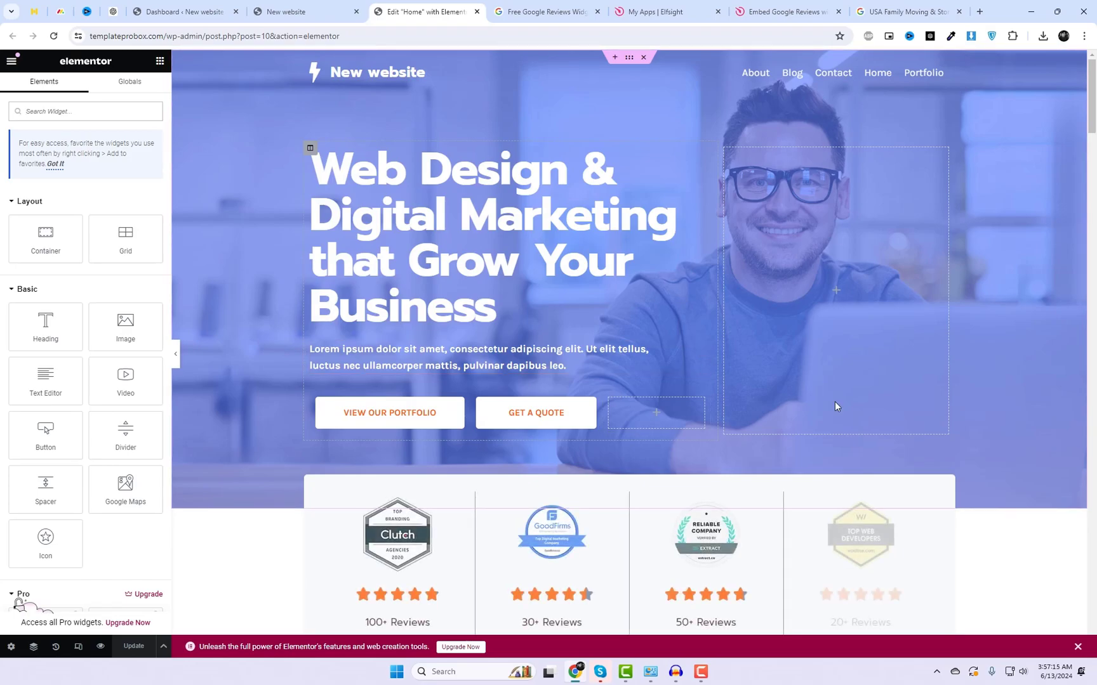
Step: Insert a single-column Flexbox container directly above the "Team Up with Real Experts" section
scroll(1014, 451, "down", 10)
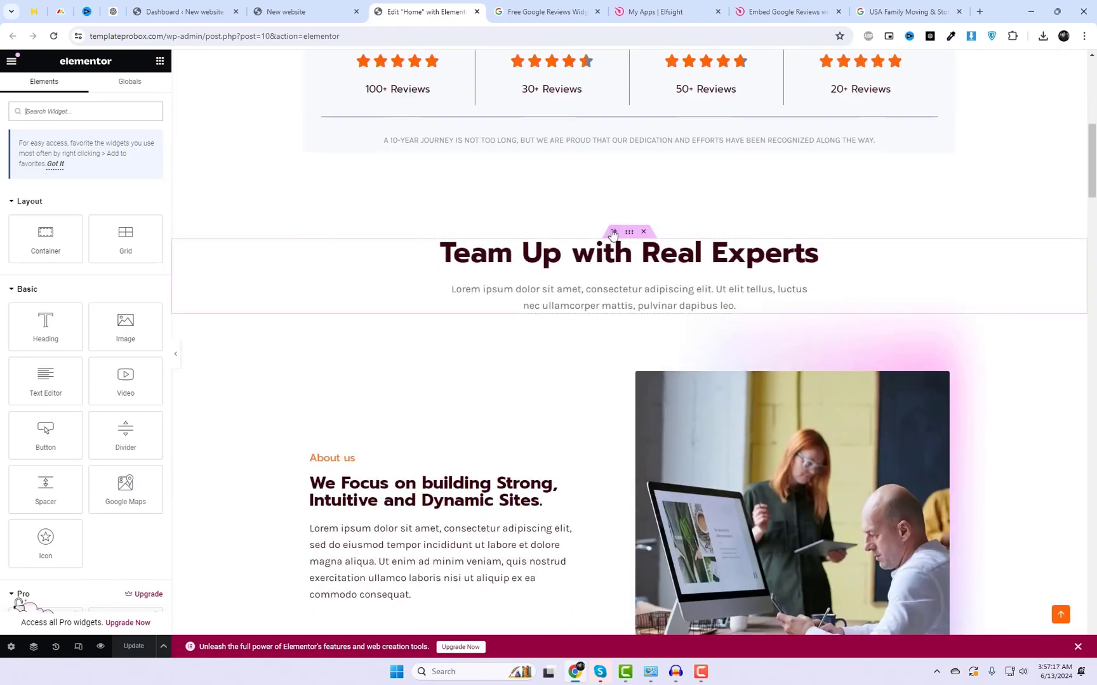
left_click(613, 232)
left_click(604, 205)
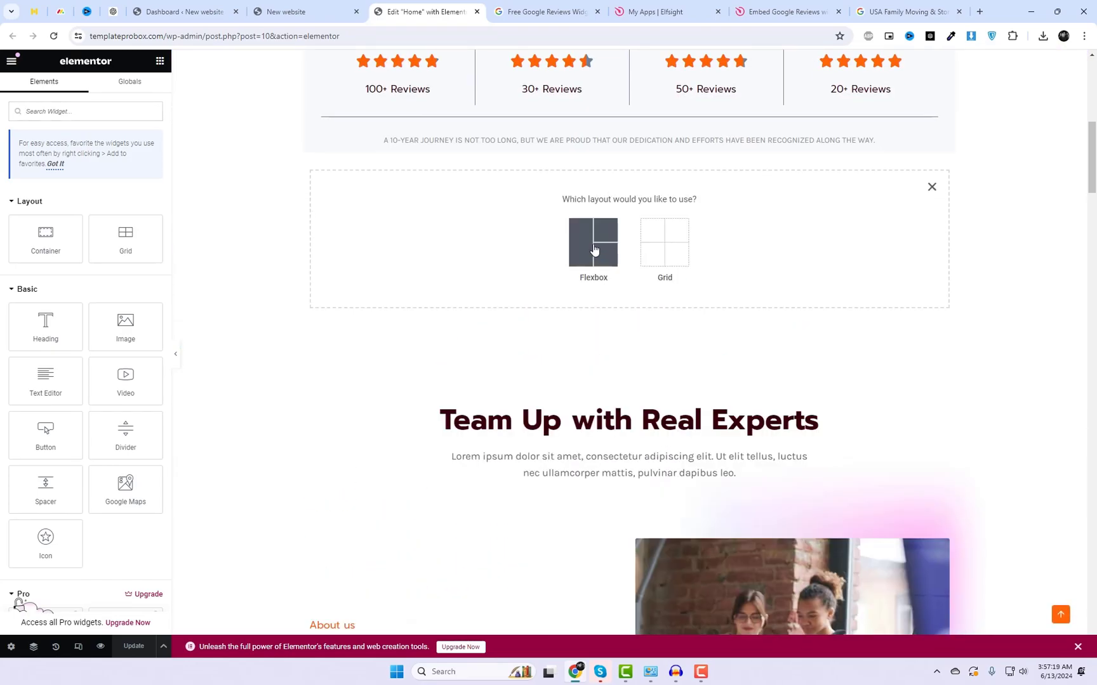
left_click(594, 250)
left_click(472, 230)
Step: Add an HTML widget to the empty container, paste the copied Elfsight embed code into it and update the page
left_click(629, 190)
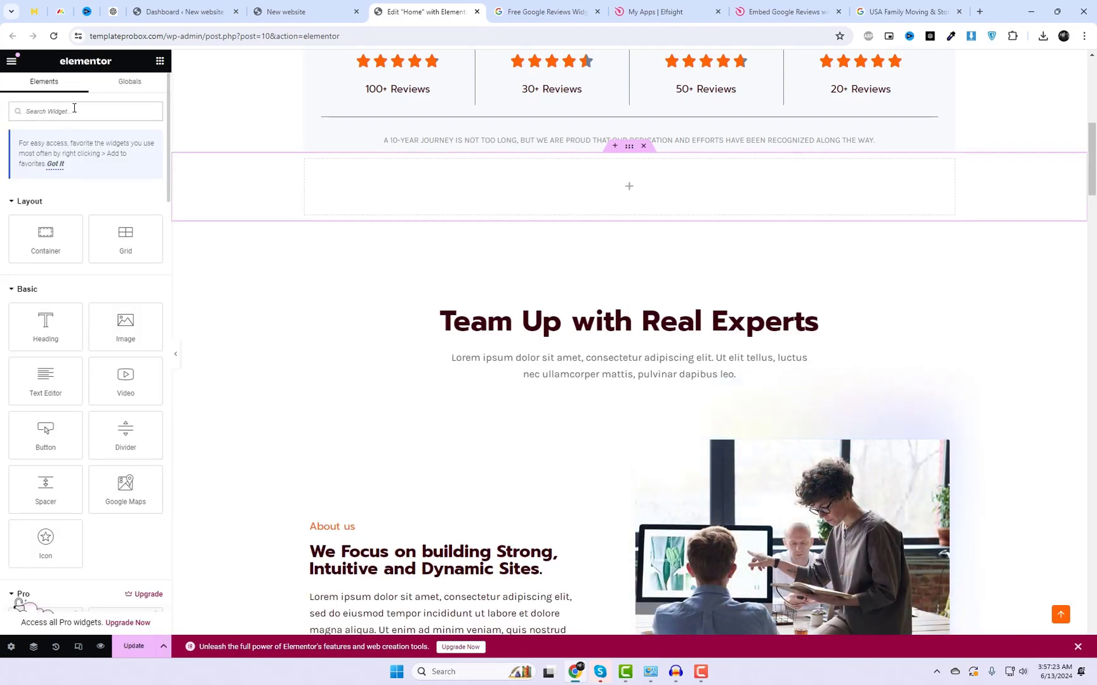
type("htm")
left_click_drag(54, 218, 563, 215)
key("ctrl+v")
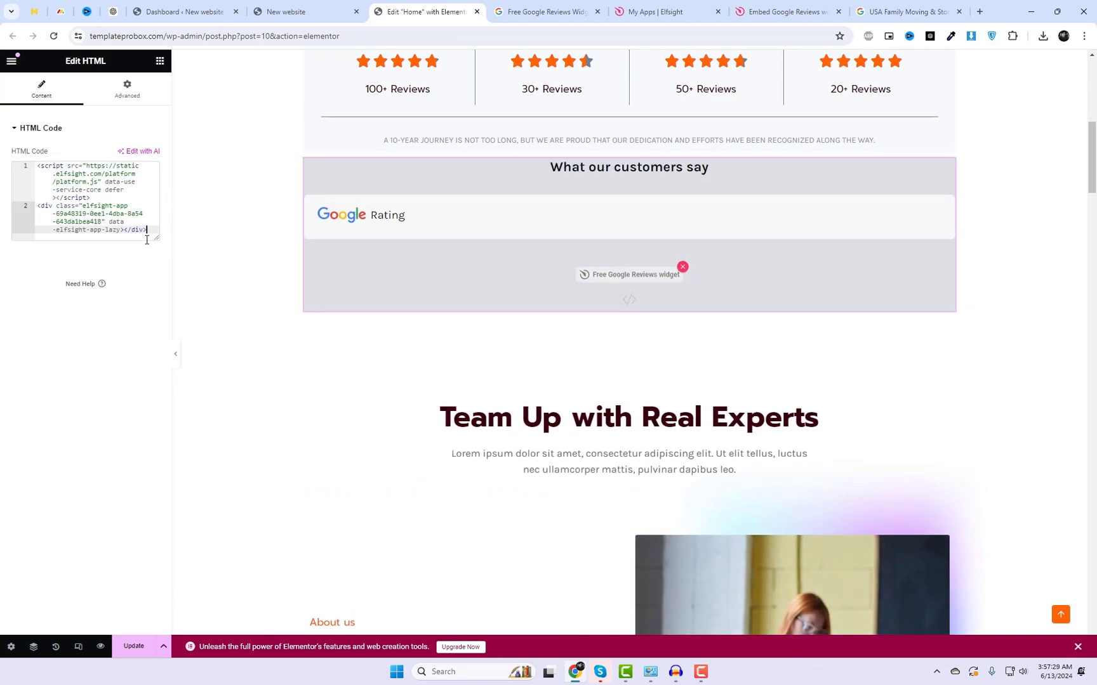
left_click_drag(156, 236, 193, 313)
left_click(134, 647)
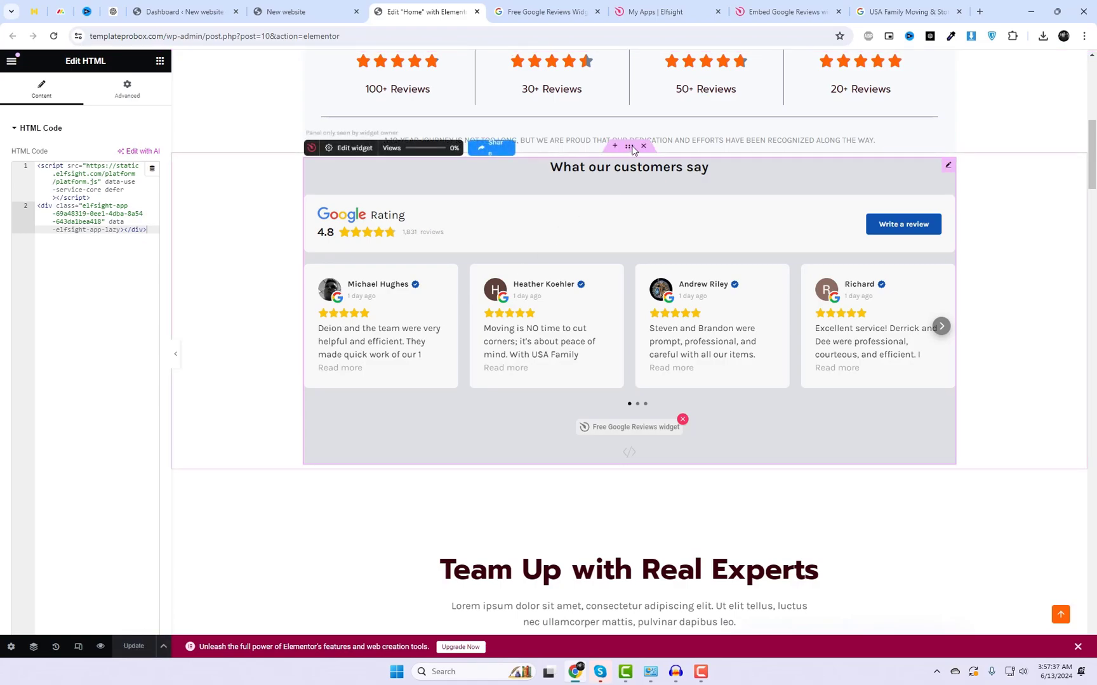
Step: Browse the embedded reviews carousel in the page preview and examine one reviewer's original review on Google Maps
left_click(100, 647)
scroll(797, 360, "down", 10)
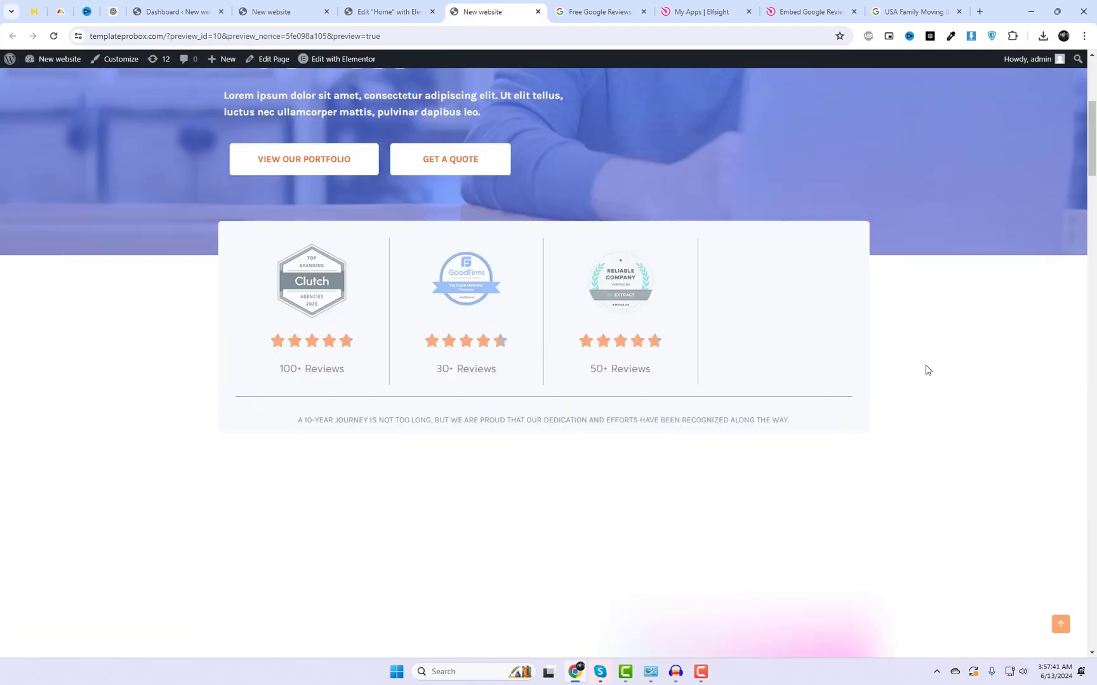
scroll(999, 378, "up", 1)
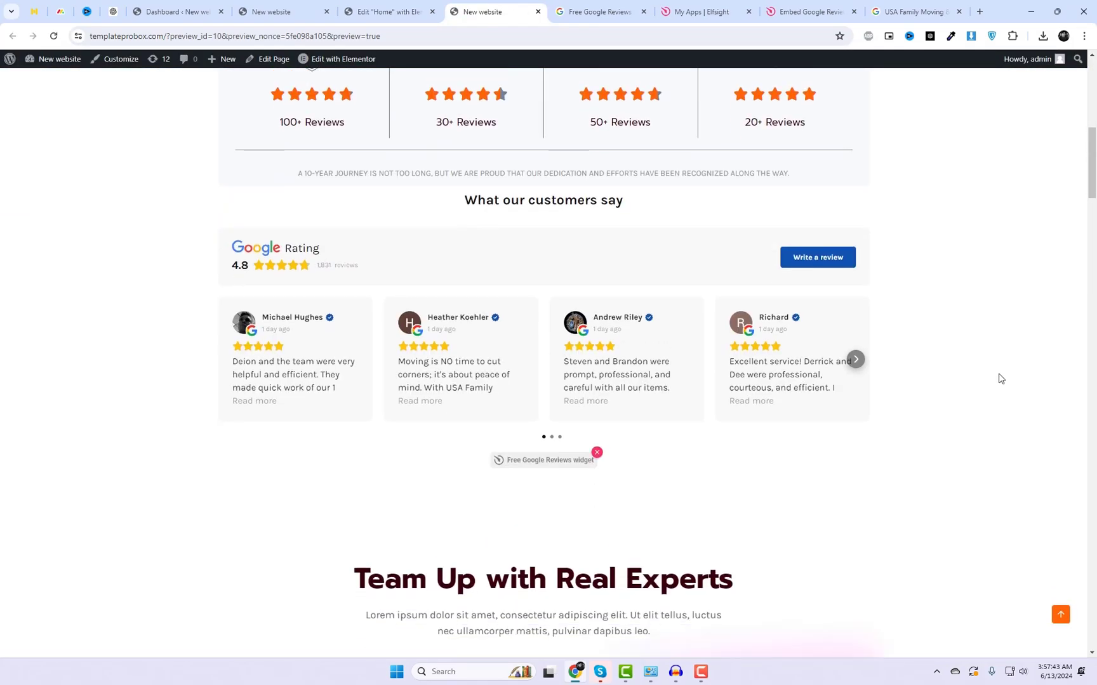
left_click(855, 337)
left_click(855, 338)
left_click(856, 338)
left_click(856, 338)
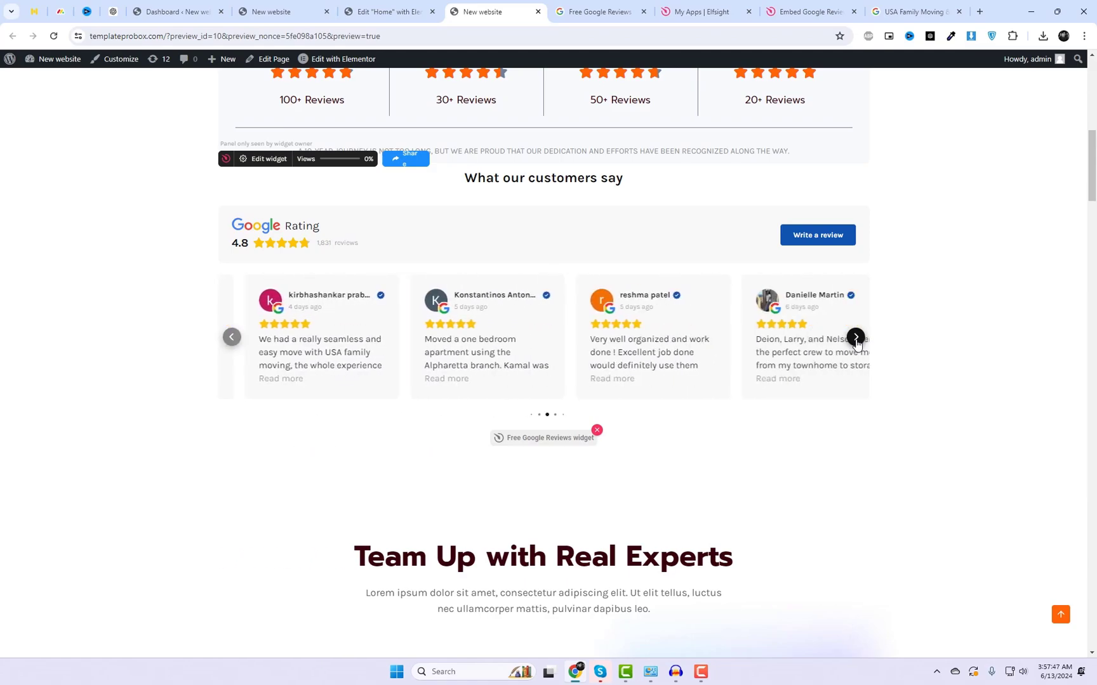
left_click(855, 338)
left_click(608, 297)
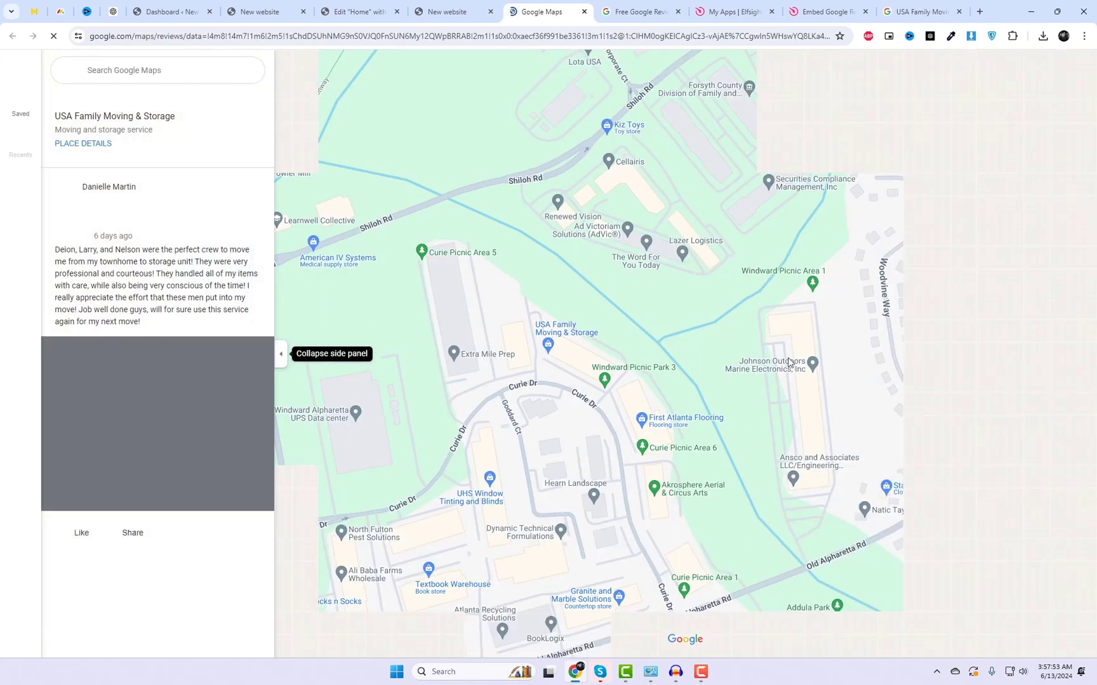
left_click_drag(55, 250, 160, 331)
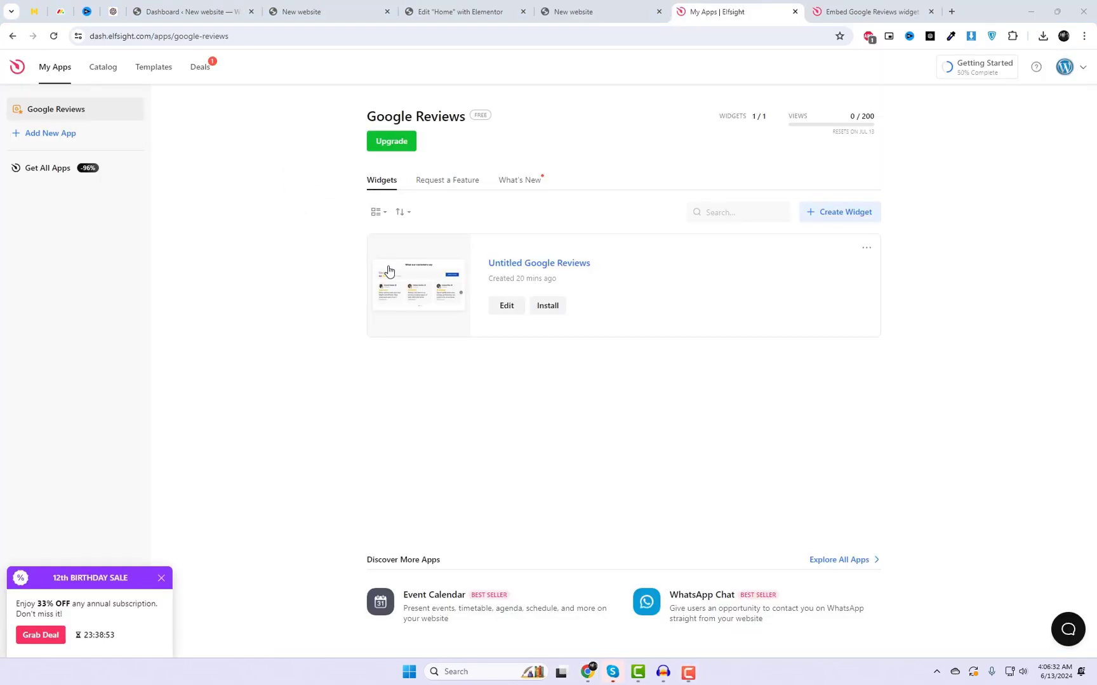
Step: Return to Elfsight and reopen the Untitled Google Reviews widget at its layout settings
left_click(424, 277)
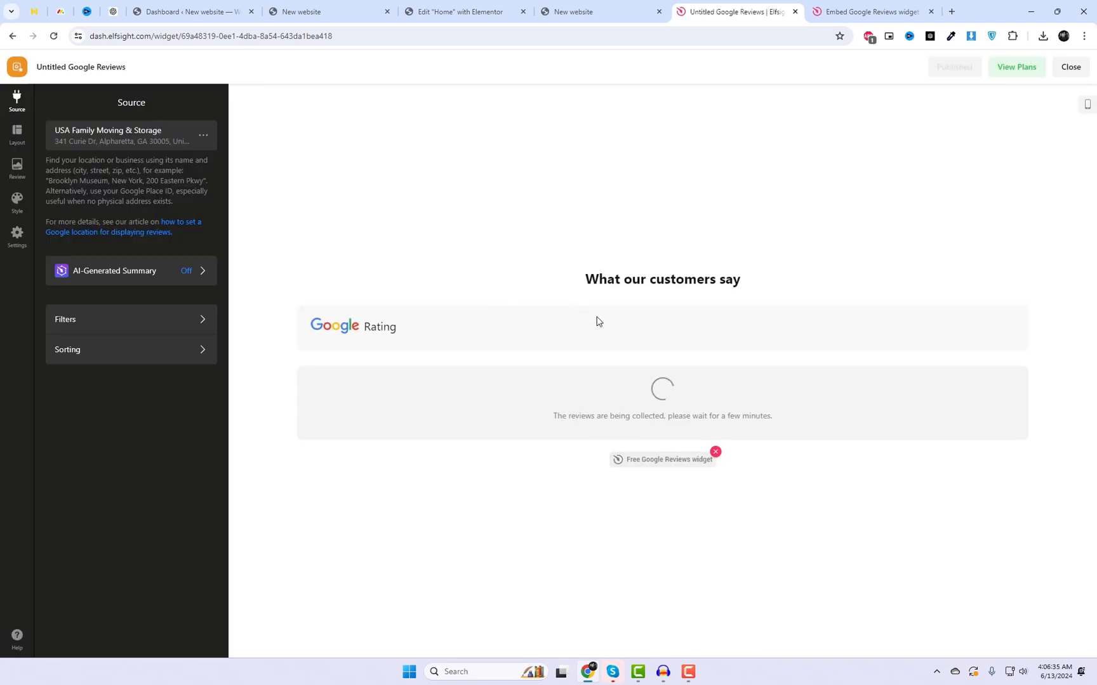
left_click(18, 141)
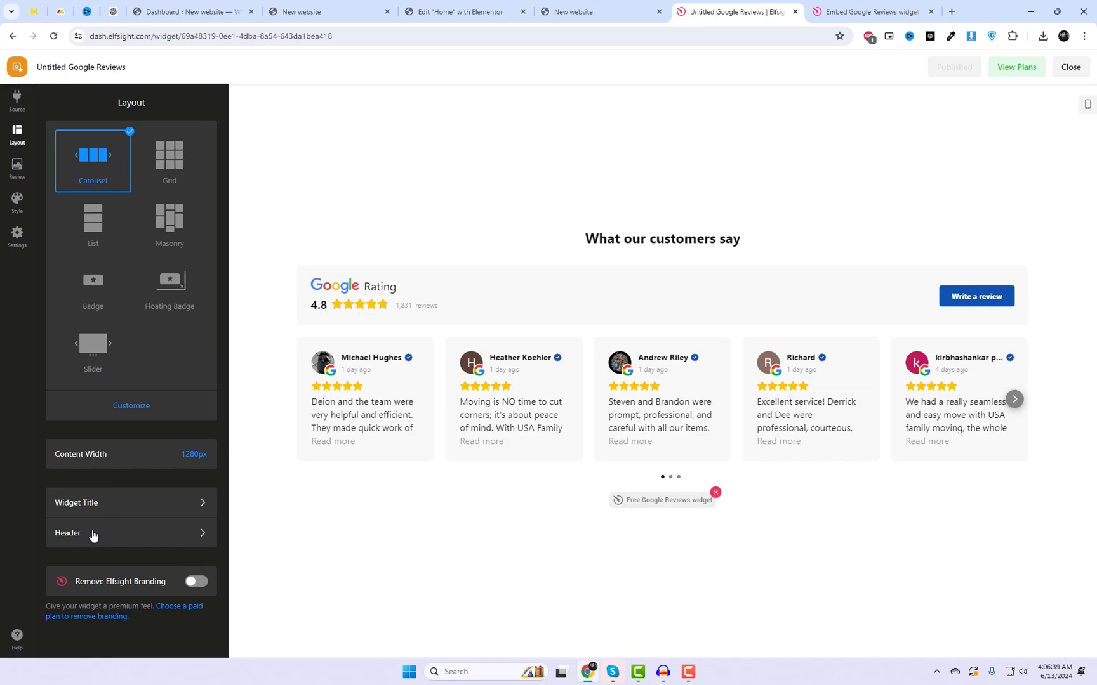
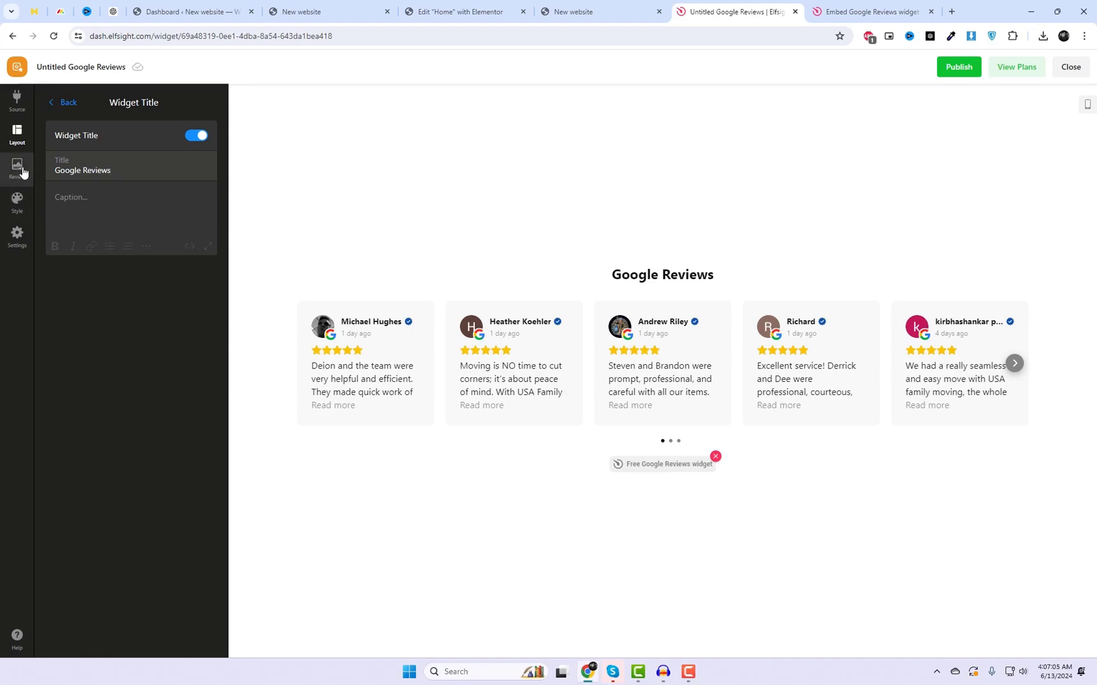
Step: Set the widget's accent color to purple and its background to semi-transparent white, after trying light teal and solid white
left_click(22, 206)
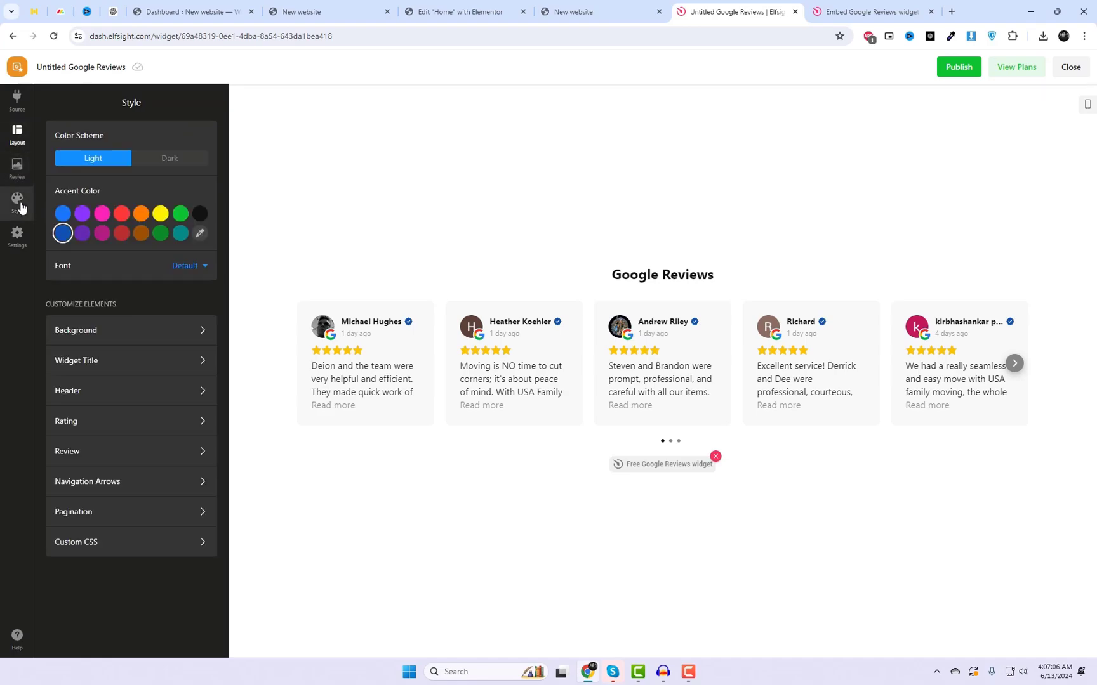
left_click(84, 215)
left_click(125, 331)
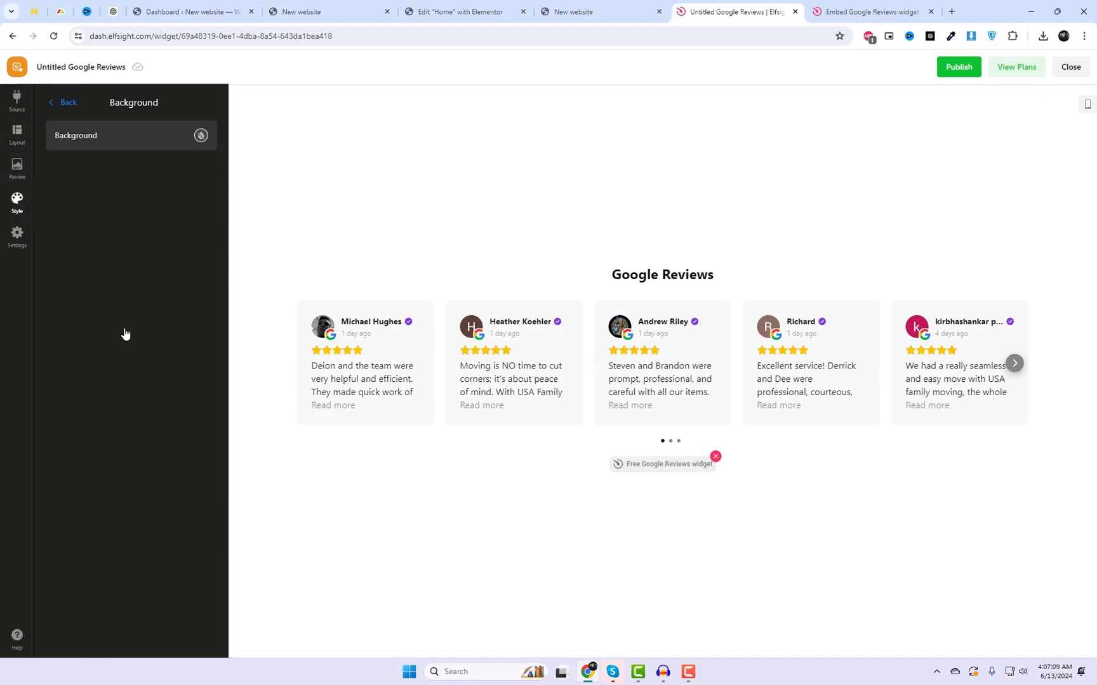
left_click(194, 135)
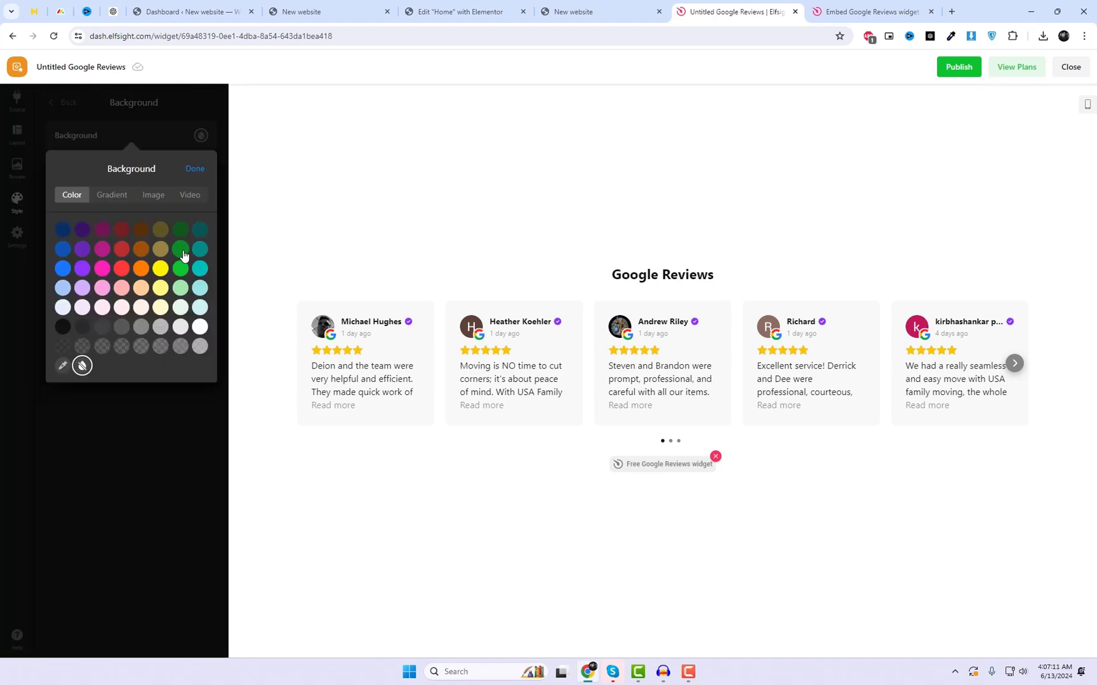
left_click(200, 287)
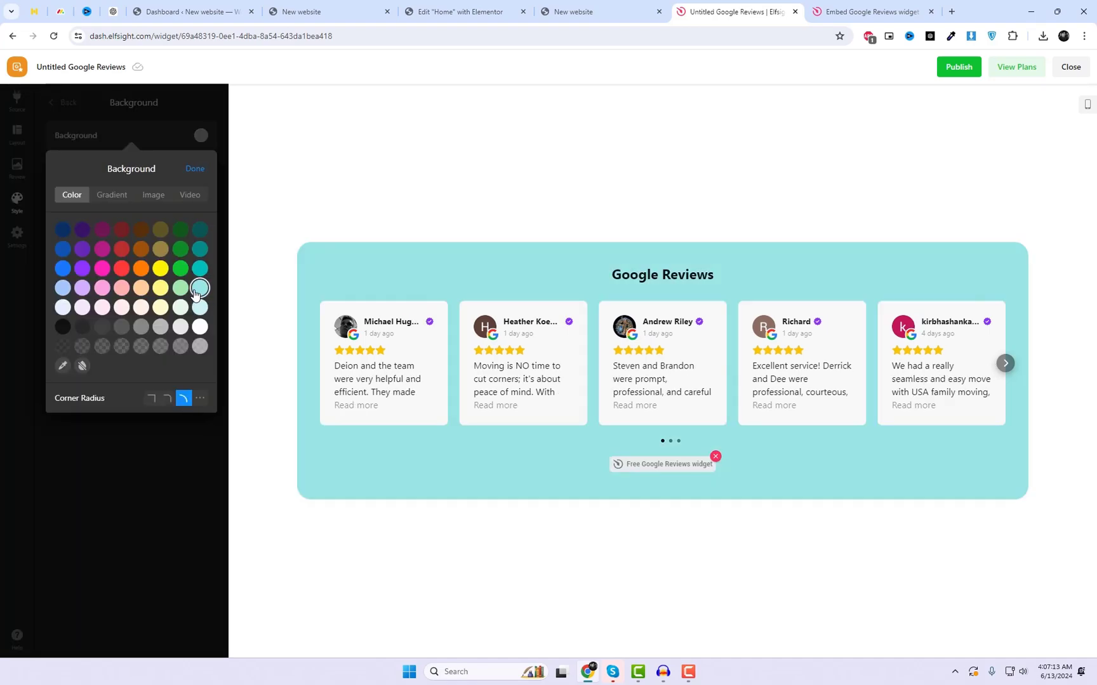
left_click(198, 331)
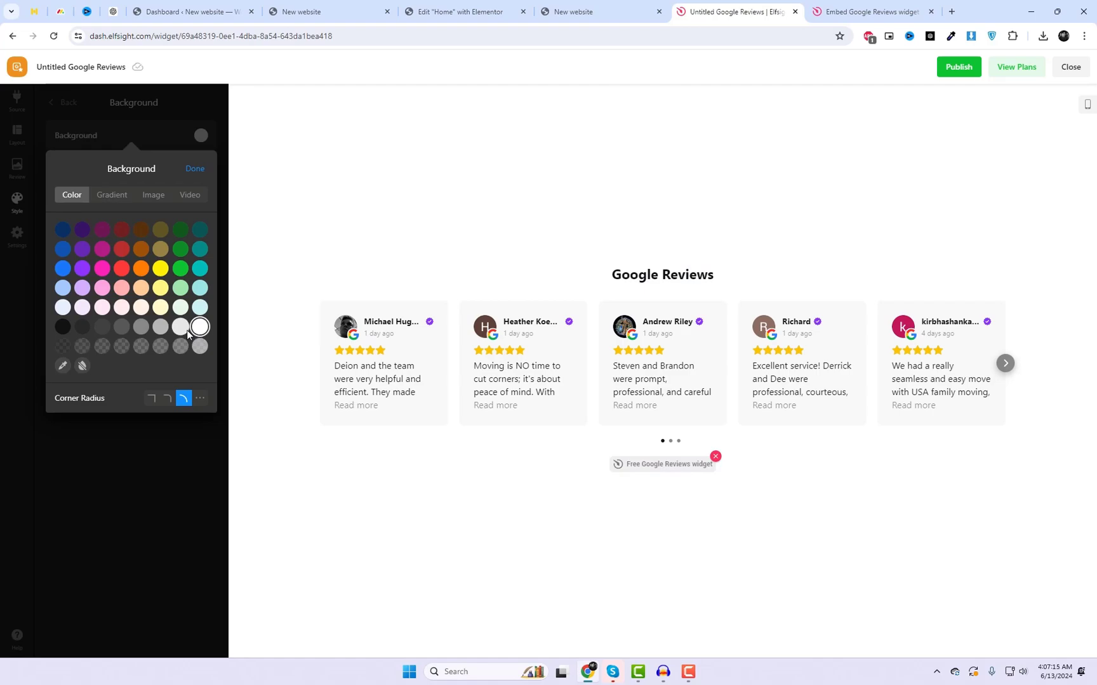
left_click(184, 330)
left_click(182, 346)
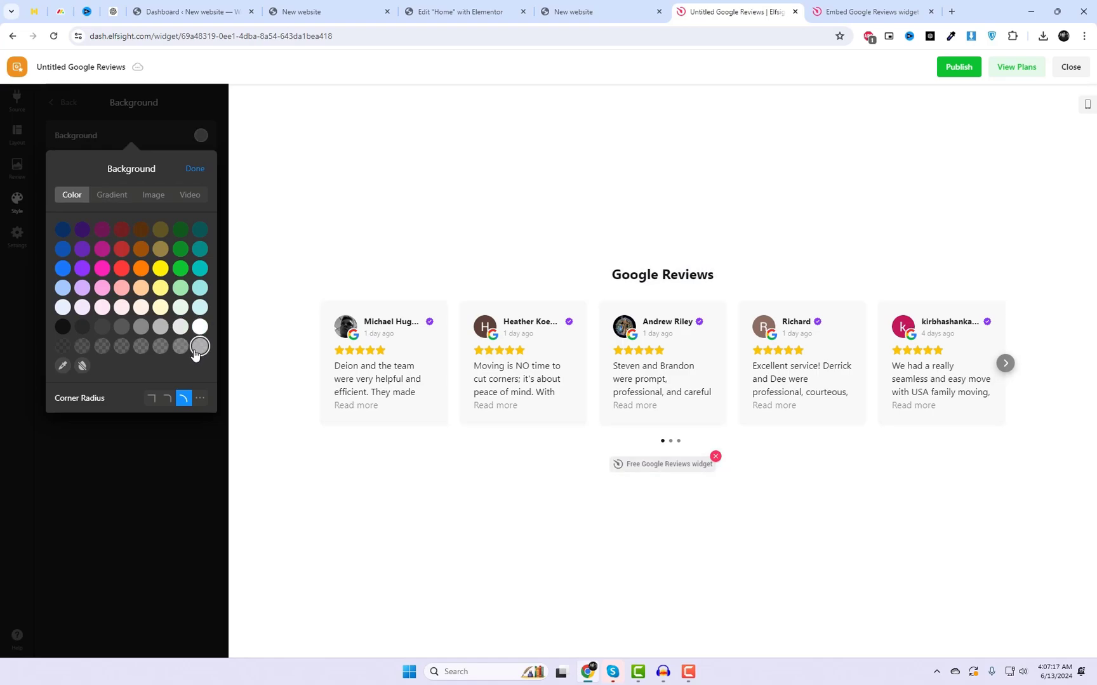
left_click(170, 454)
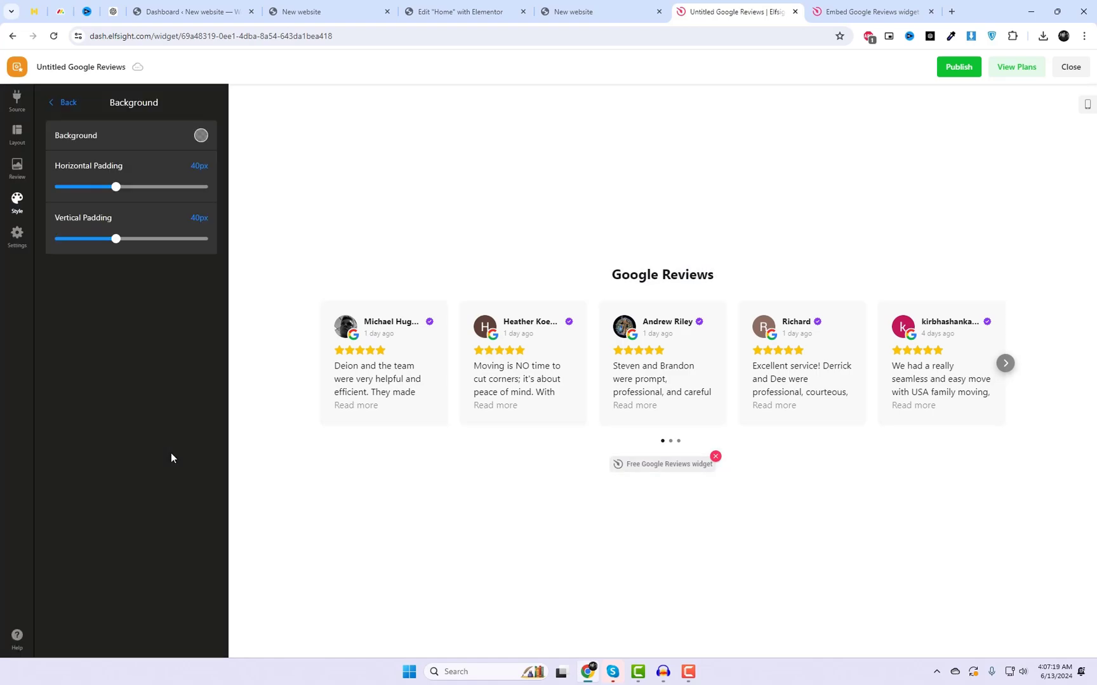
Step: Set the widget's language to Arabic (العربية)
left_click(18, 235)
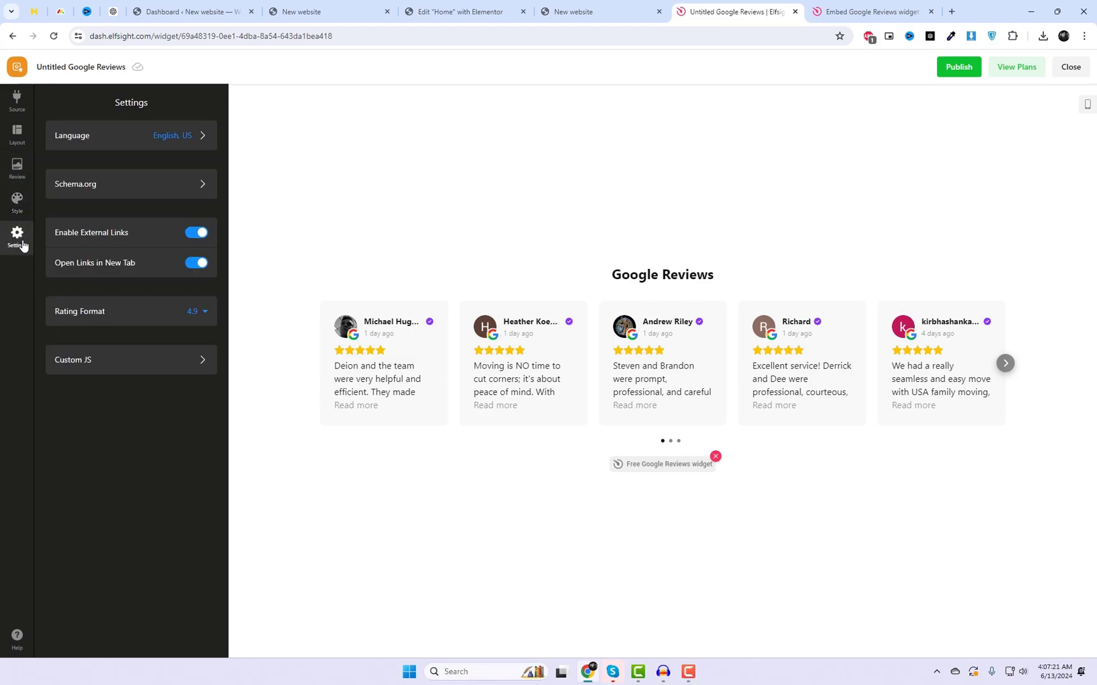
left_click(173, 136)
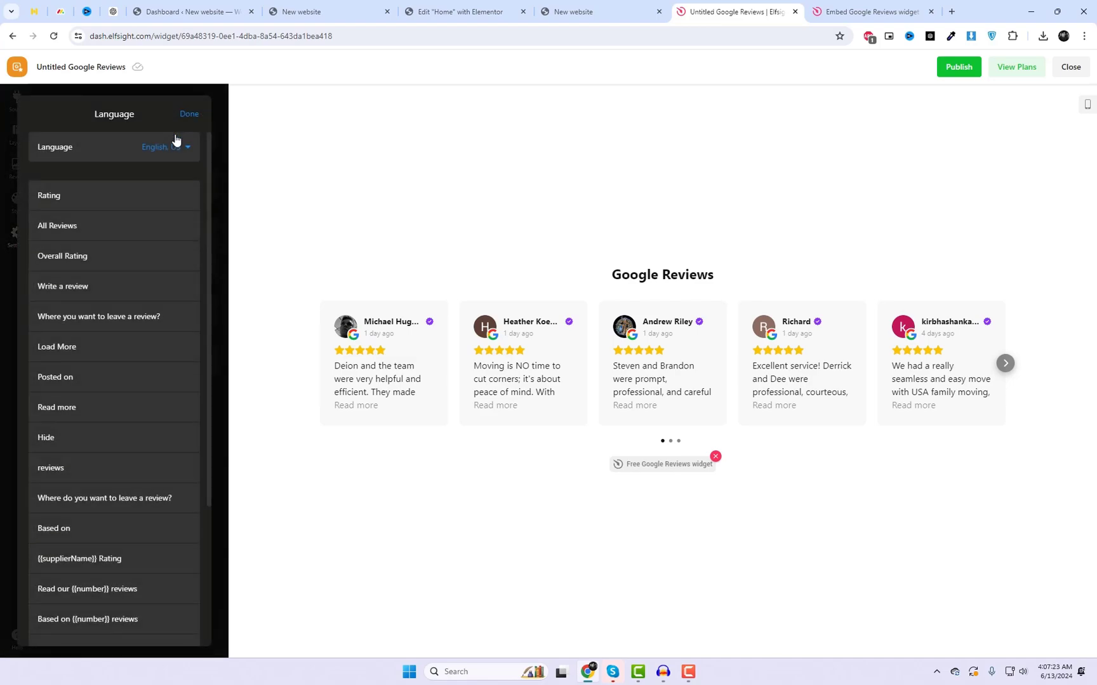
left_click(173, 147)
left_click(82, 211)
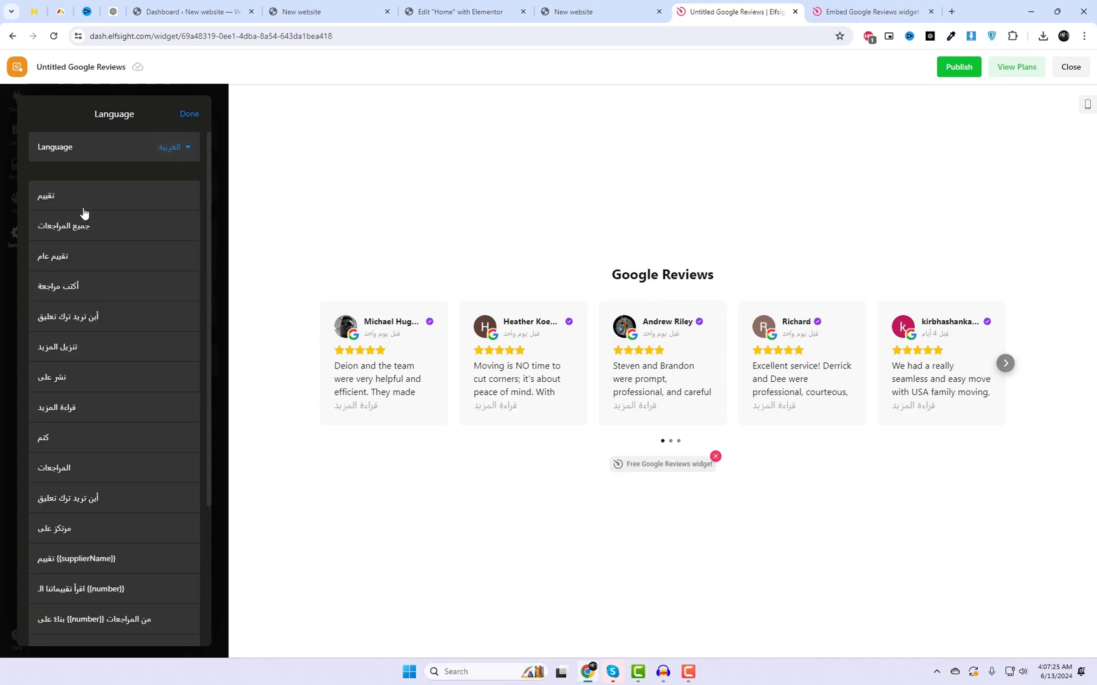
Step: Set the widget's language to English, US and close the language settings
left_click(163, 147)
left_click(78, 280)
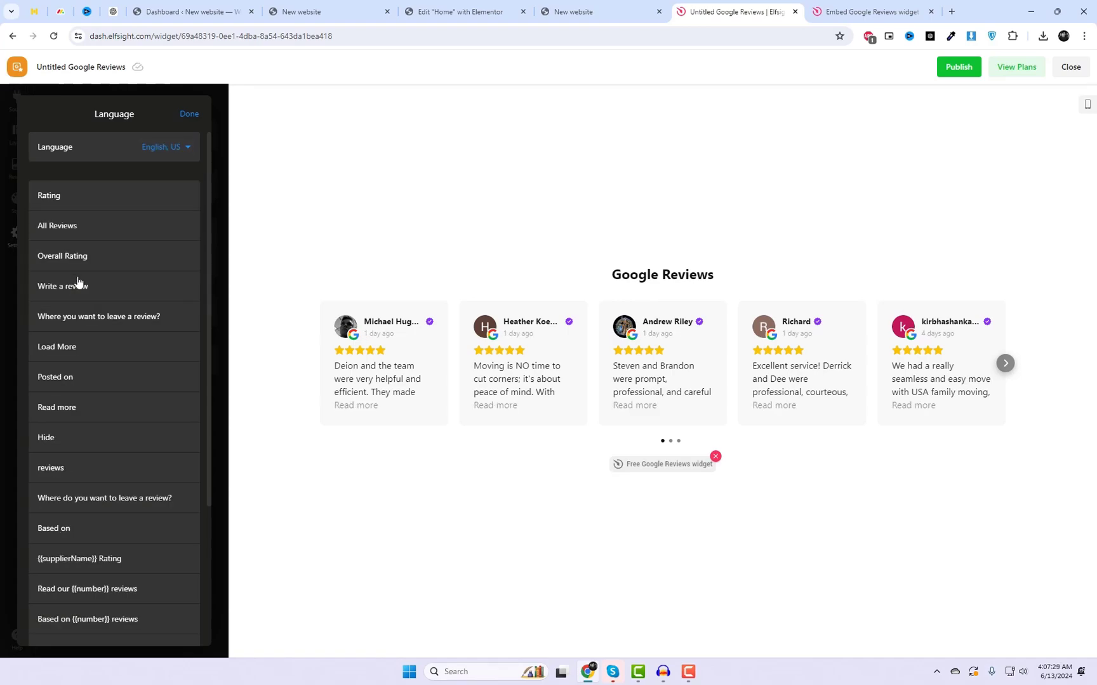
left_click(192, 114)
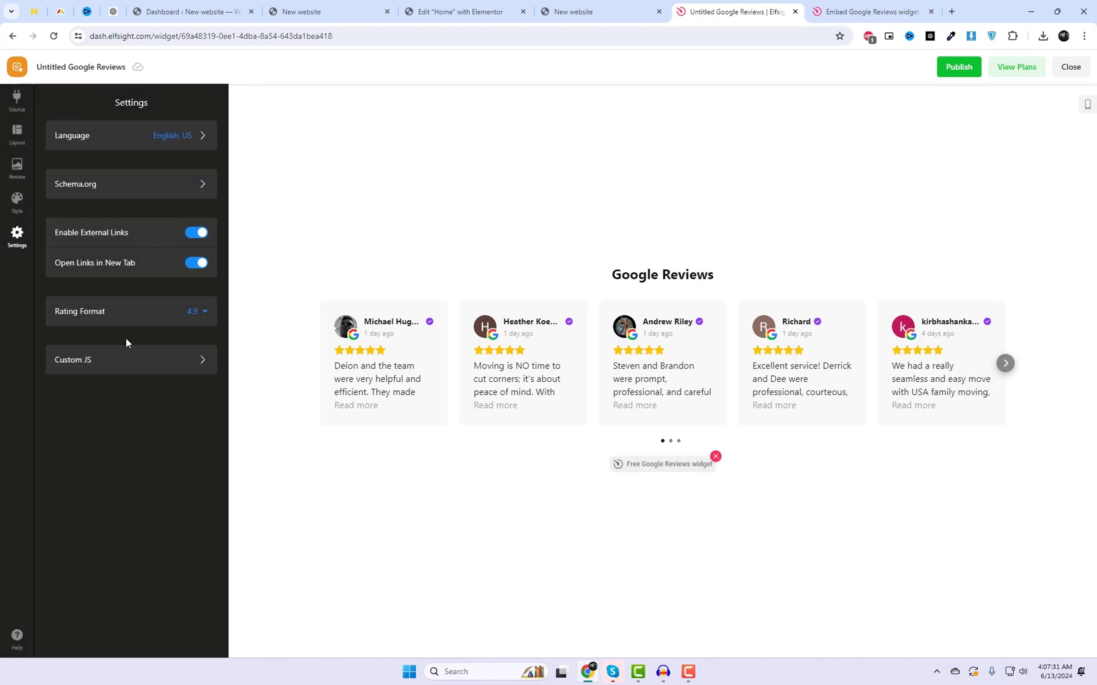
Step: Check the rating format and custom JS settings, and open the customization options of the Carousel layout
left_click(198, 319)
left_click(195, 360)
left_click(19, 136)
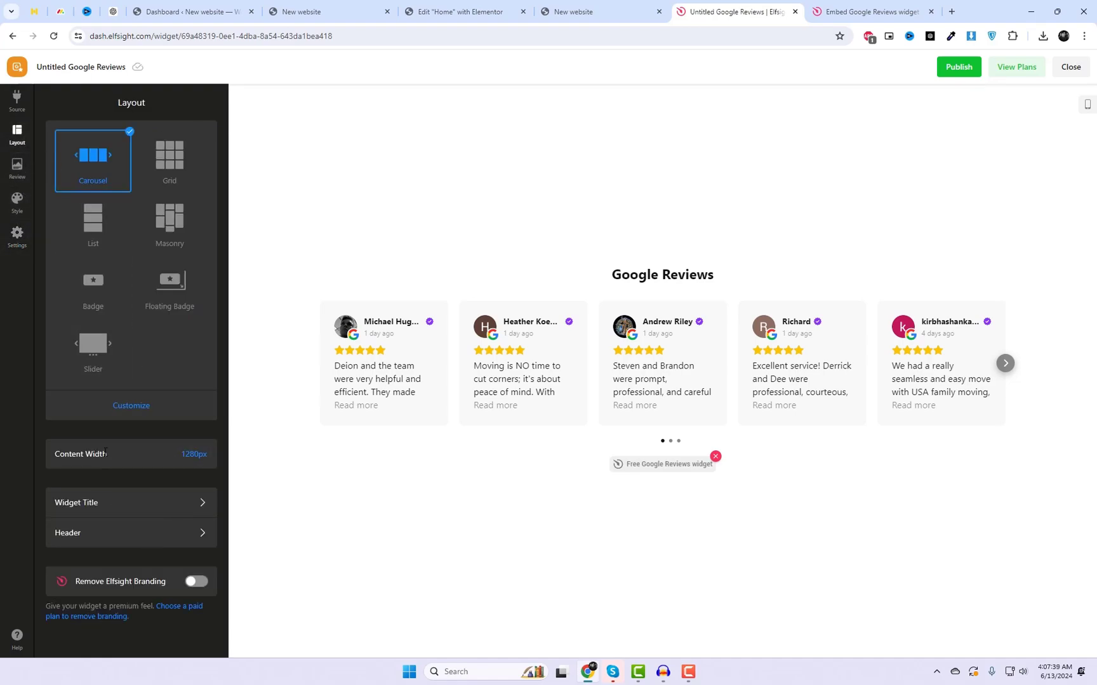
left_click(133, 406)
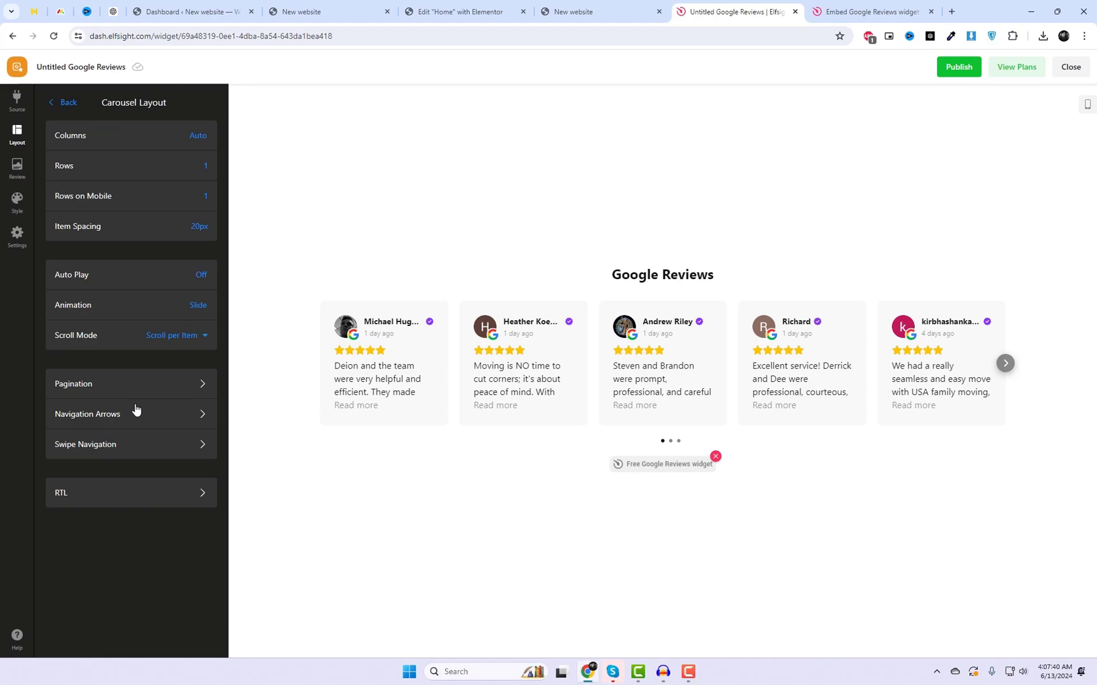
Step: Try two rows in the carousel layout, and set the rows back to 1
left_click(205, 166)
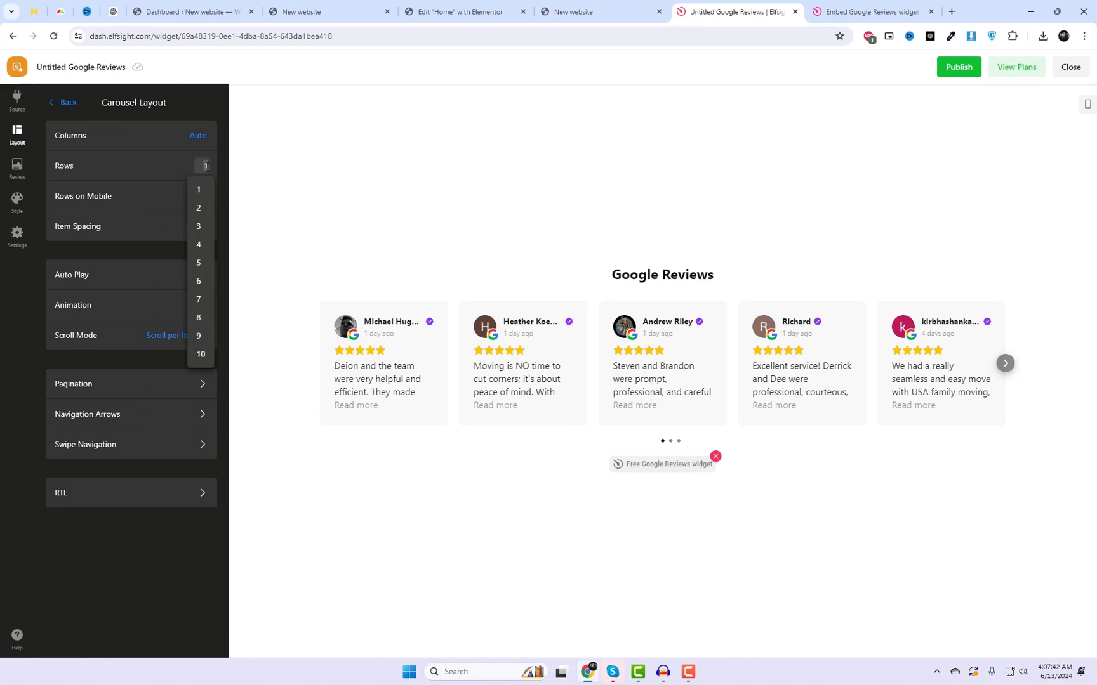
left_click(194, 211)
left_click(204, 167)
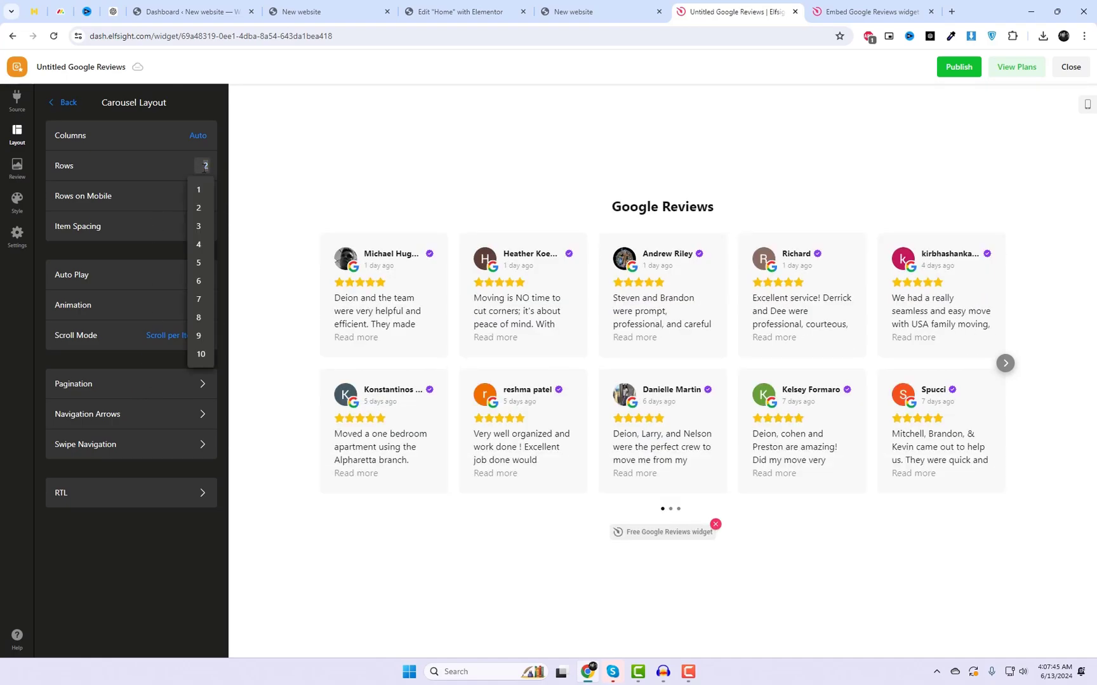
left_click(199, 190)
Step: Set the carousel's rows on mobile to 2 and its item spacing to 10px
left_click(203, 196)
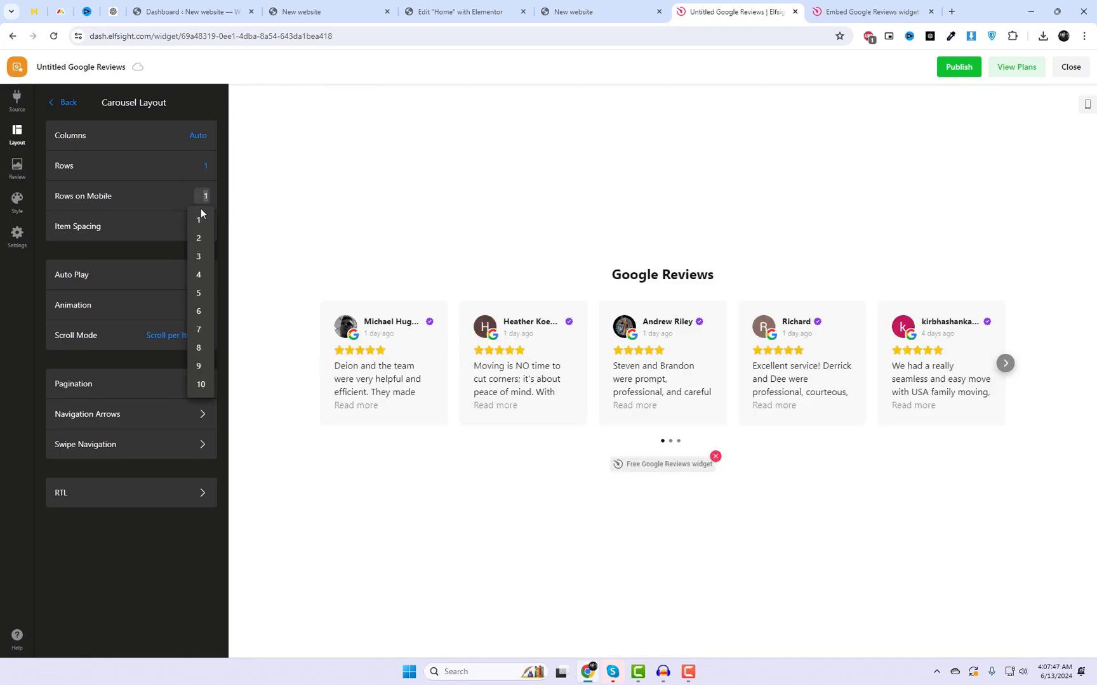
left_click(198, 240)
left_click(197, 227)
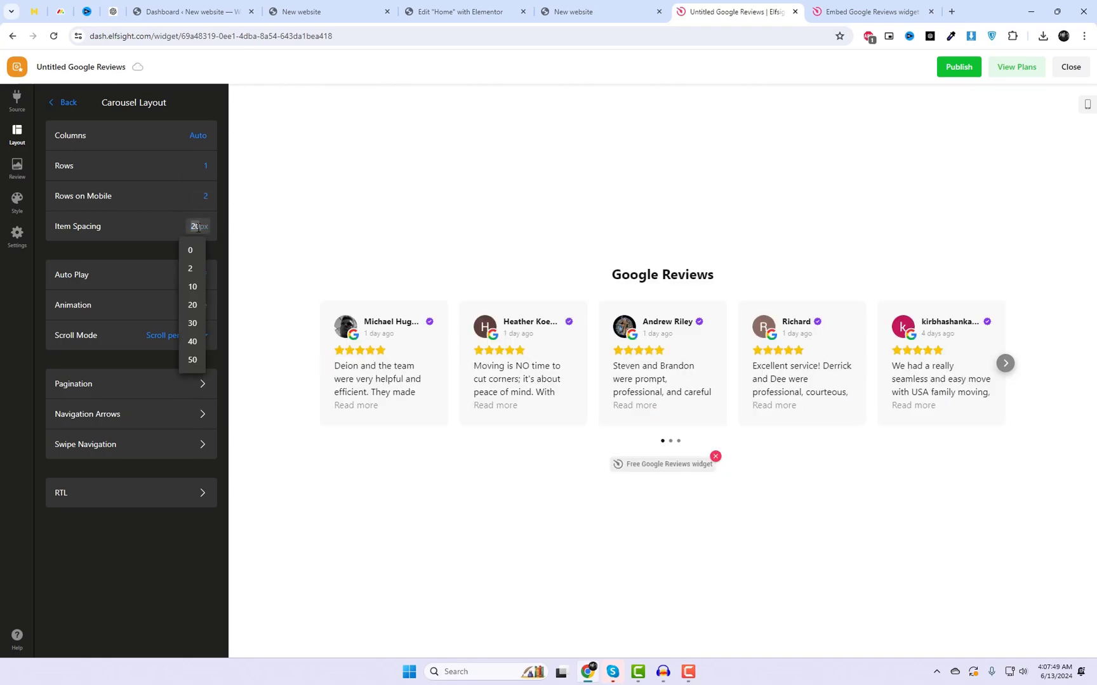
left_click(193, 287)
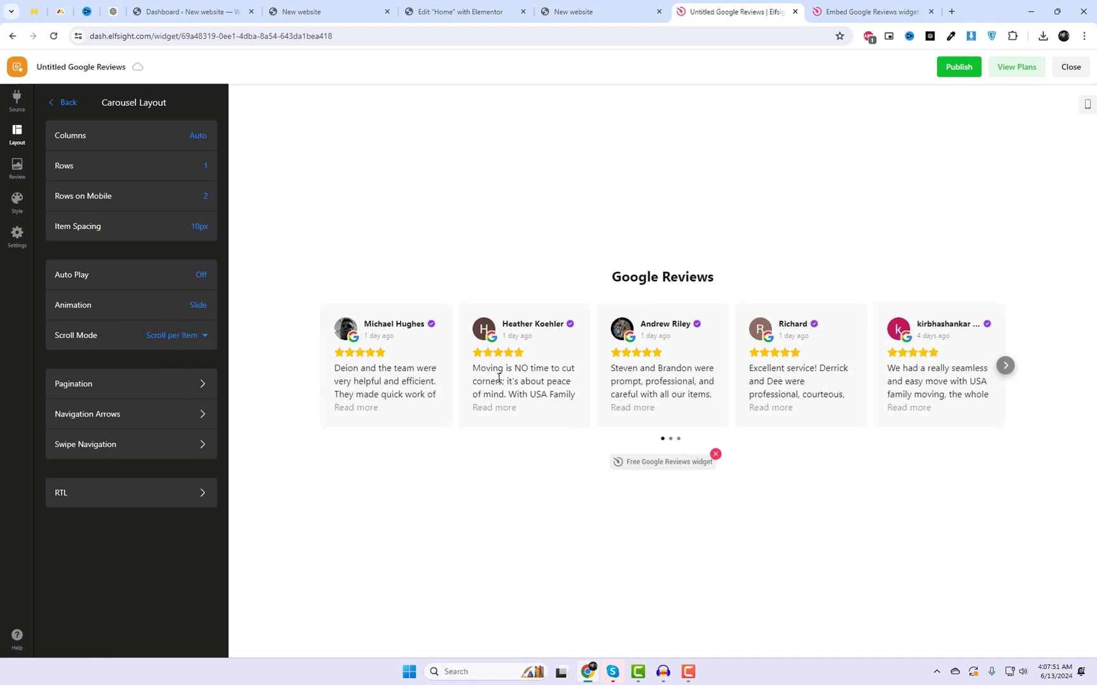
Step: Slow down the carousel's slide animation and check the available scroll modes, keeping Scroll per Item
left_click(198, 306)
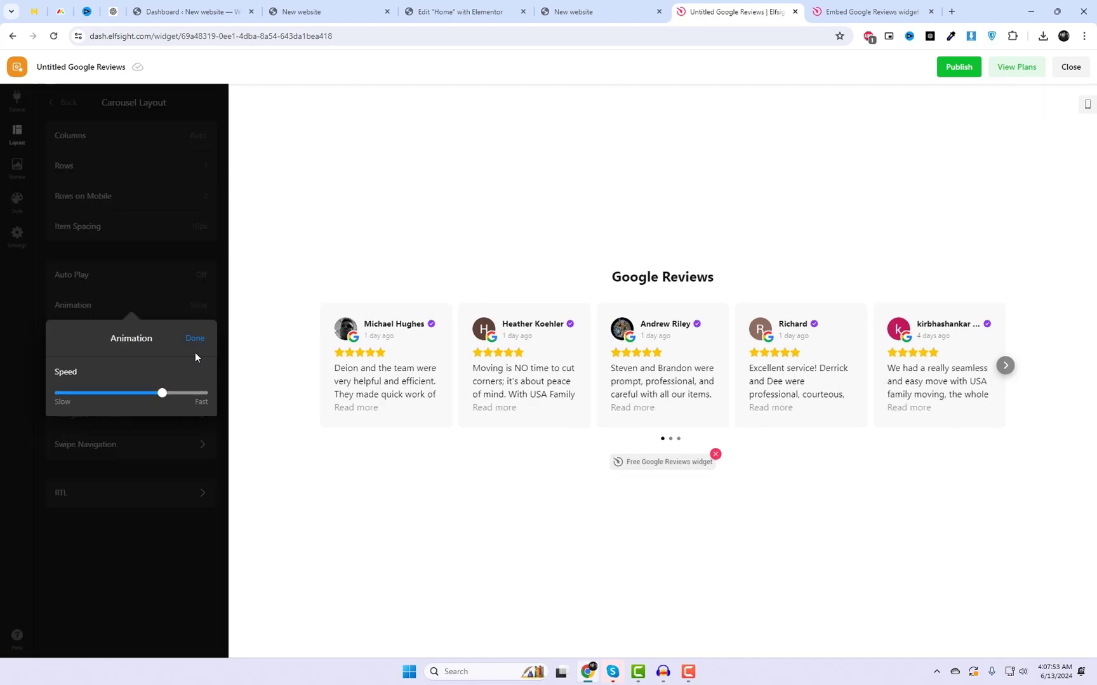
left_click_drag(152, 401, 112, 399)
left_click(195, 339)
left_click(193, 342)
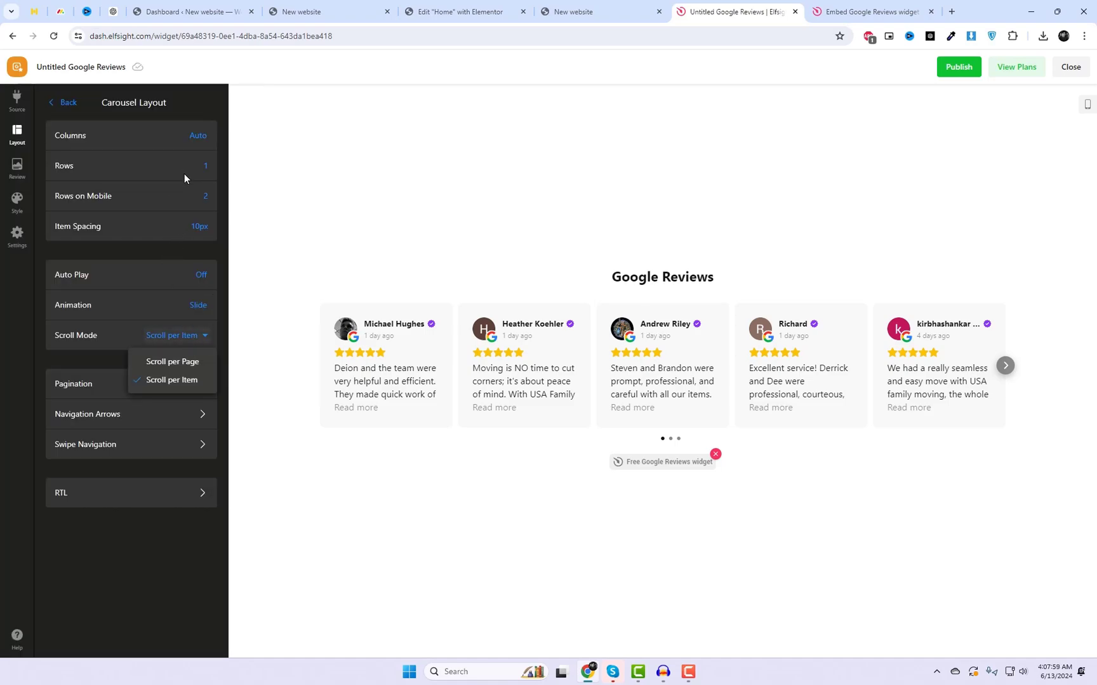
left_click(108, 357)
Step: Try showing the carousel's navigation arrows only on hover, turn the option off again and return to the carousel layout
left_click(133, 424)
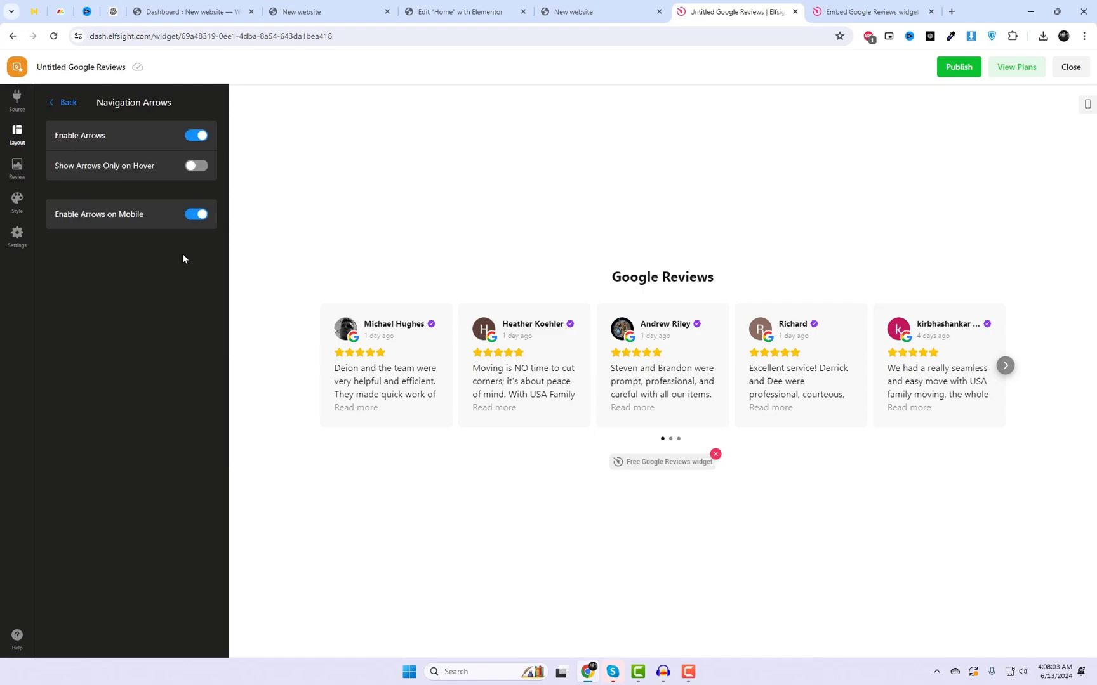
left_click(201, 167)
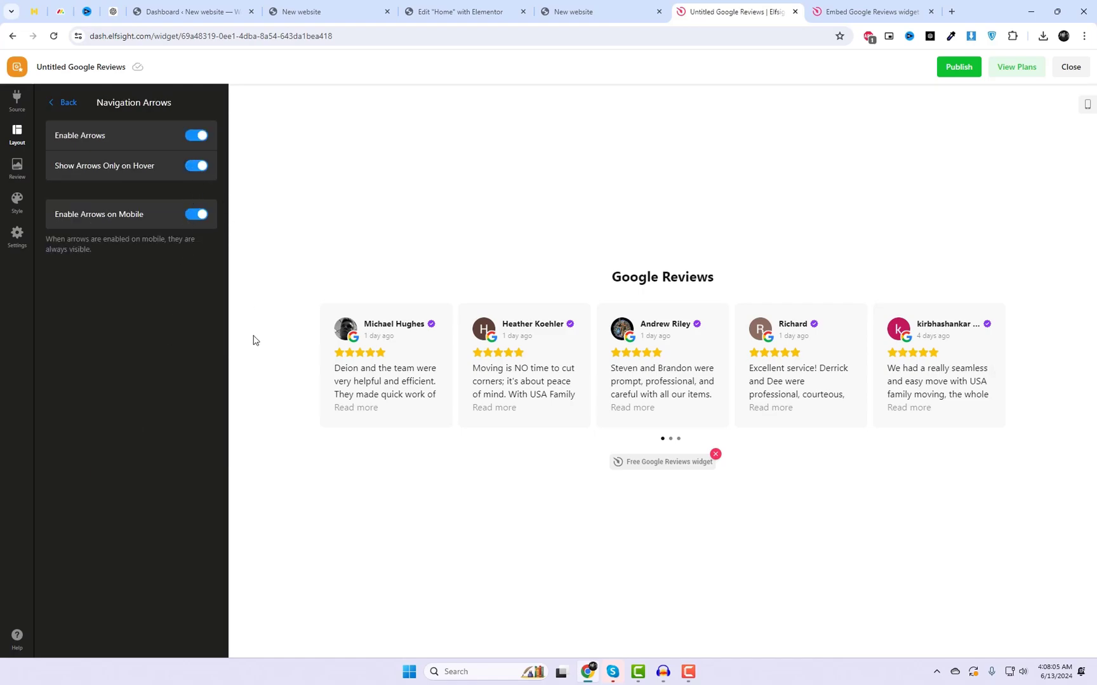
left_click(195, 166)
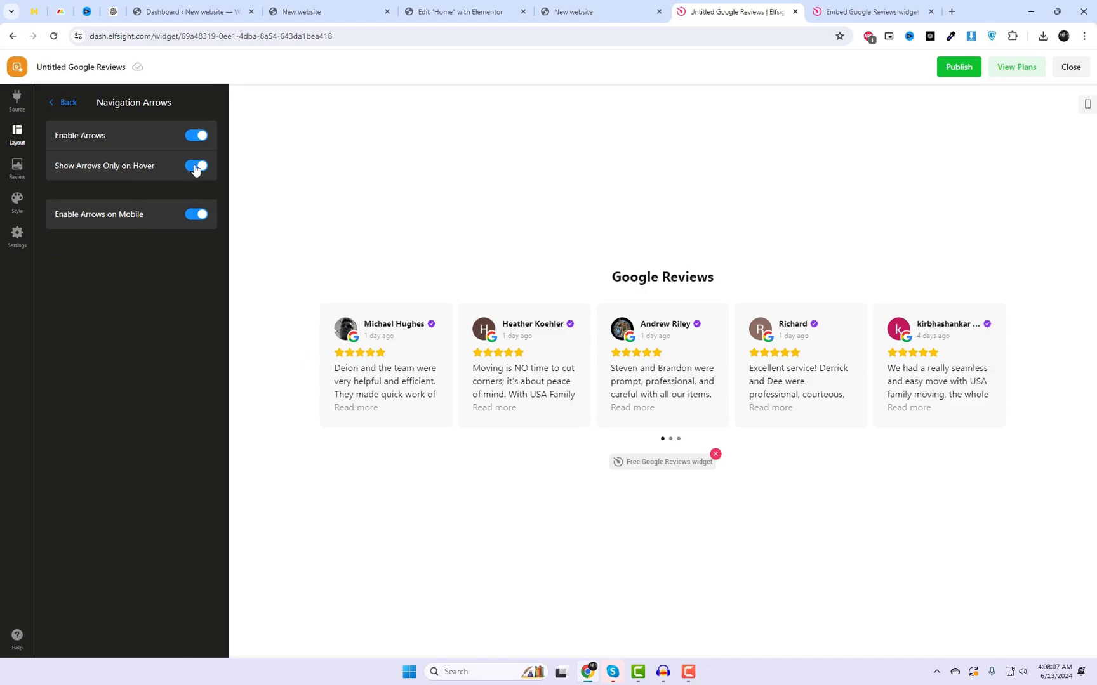
left_click(67, 105)
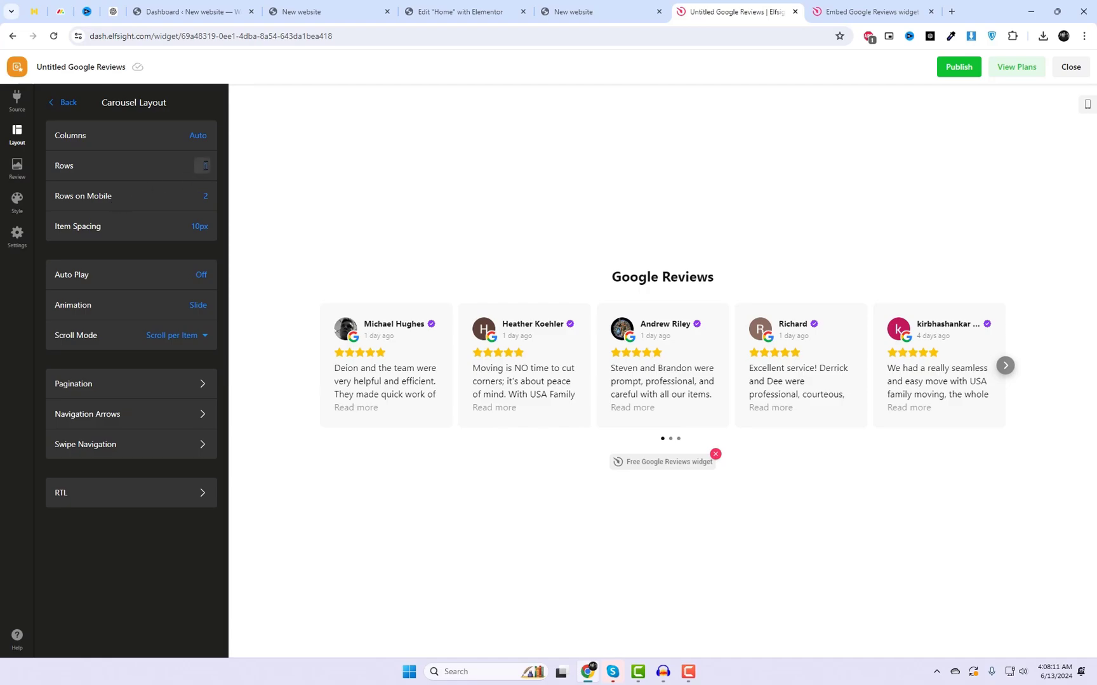
Step: Preview the carousel with 2 rows once more and restore the single row
left_click(201, 210)
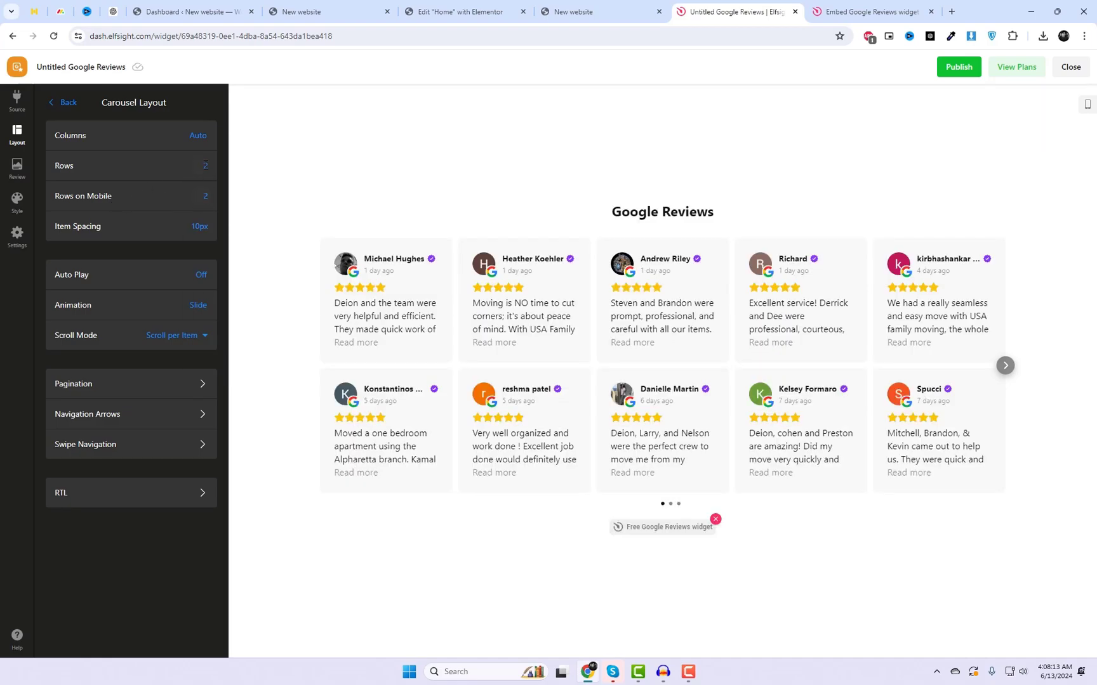
left_click(205, 166)
left_click(202, 190)
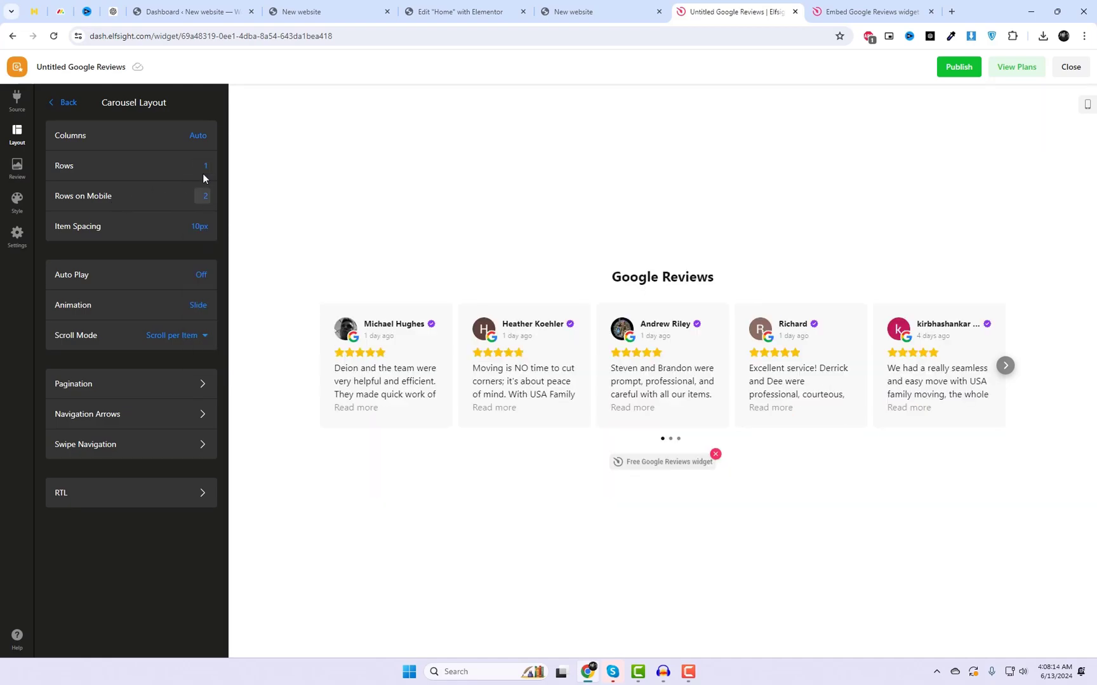
Step: Switch the carousel's columns to Custom with 4 columns for Desktop Large 1900px, and publish the widget changes
left_click(201, 136)
left_click(159, 172)
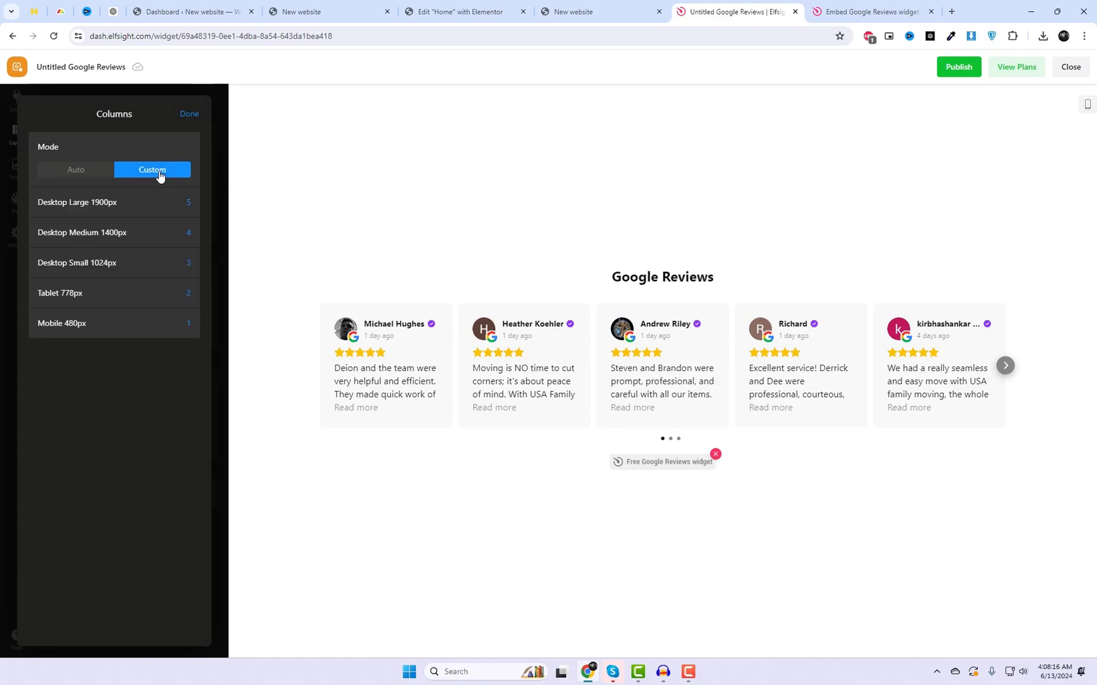
left_click(188, 203)
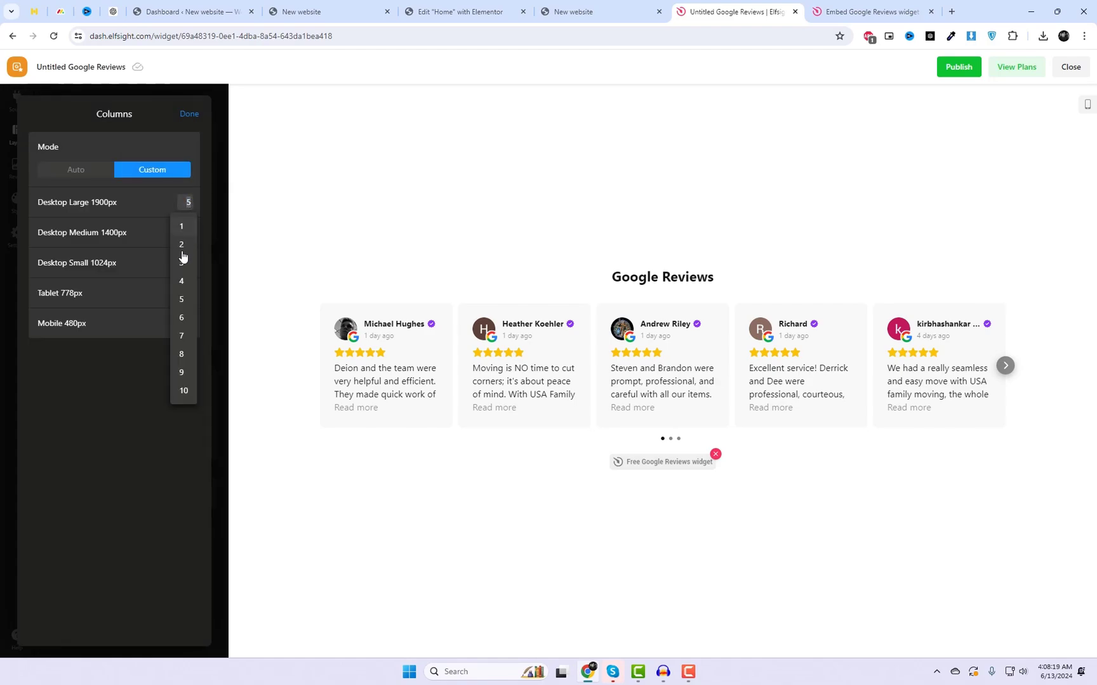
left_click(181, 281)
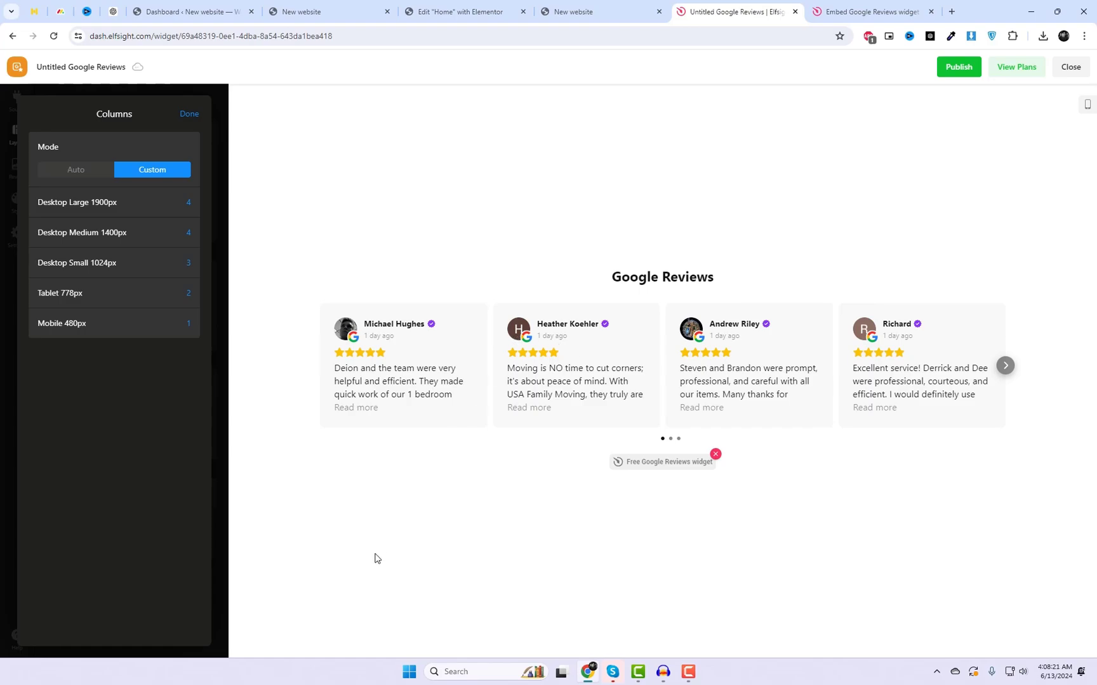
left_click(192, 117)
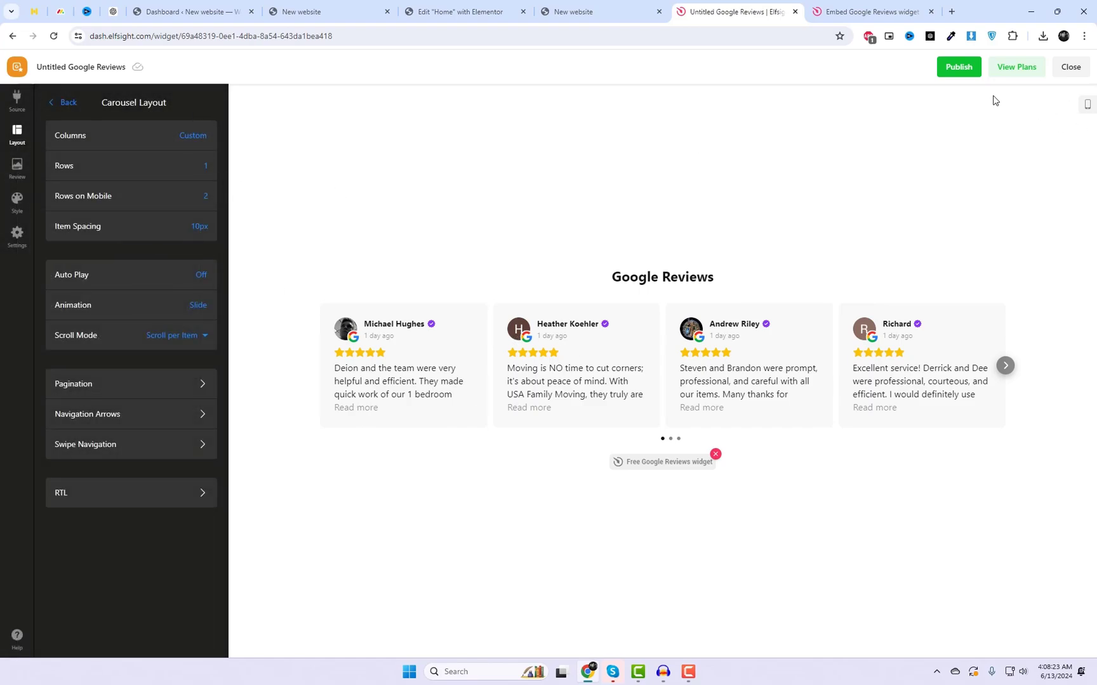
left_click(957, 70)
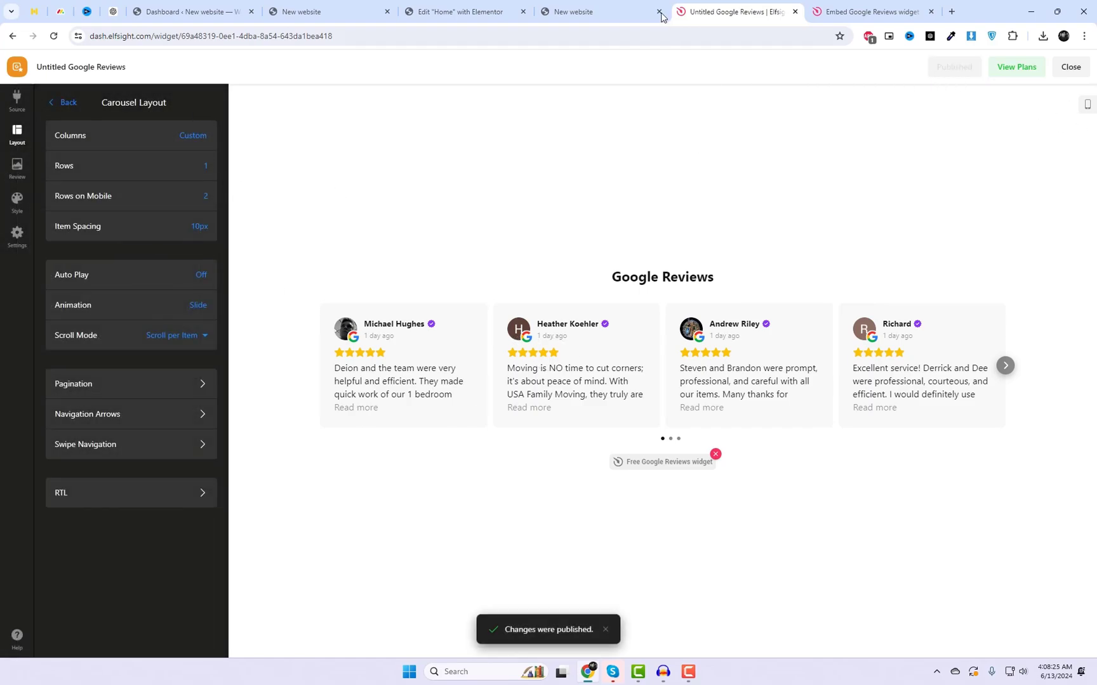
Step: Return to the website's preview page and load the plain templateprobox.com address, showing its Google Reviews section
left_click(583, 6)
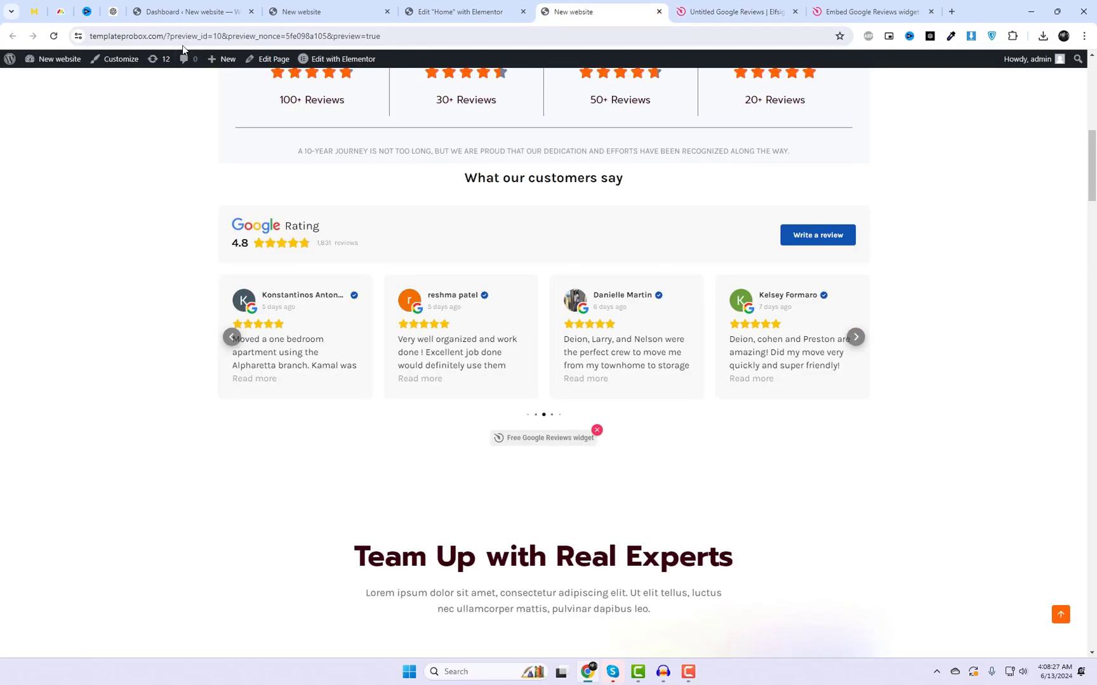
left_click_drag(168, 36, 406, 35)
key("BackSpace")
key("Return")
scroll(800, 384, "down", 10)
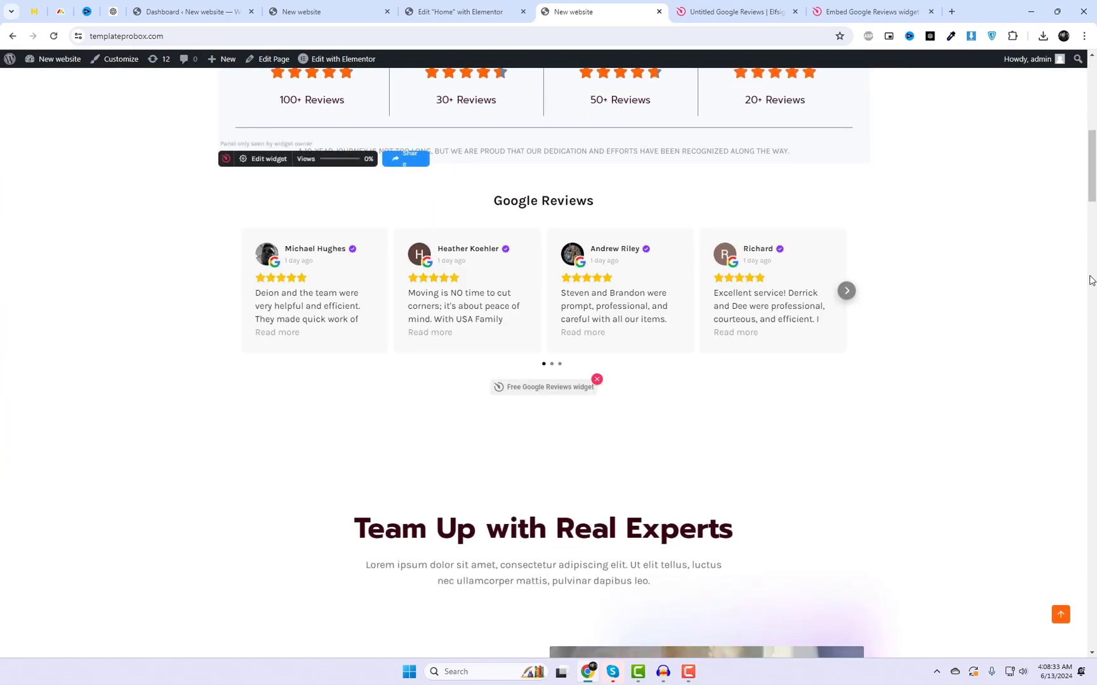
Step: Browse forward through the reviews in the updated carousel on the live page
left_click(846, 290)
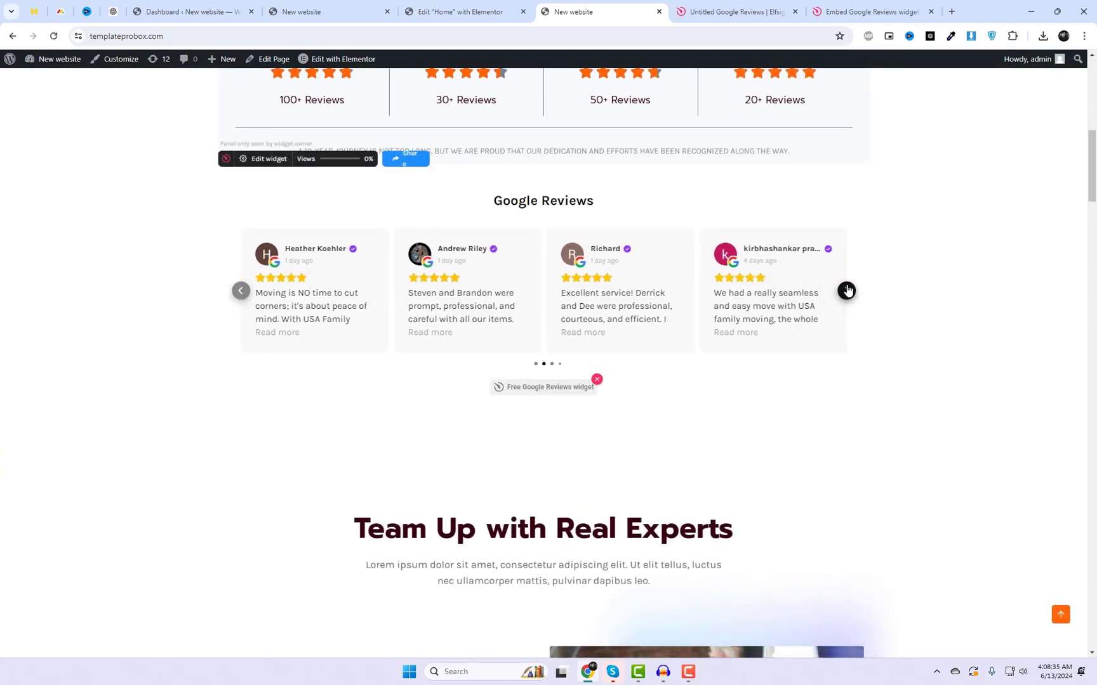
left_click(846, 290)
left_click(847, 290)
left_click(846, 291)
left_click(847, 290)
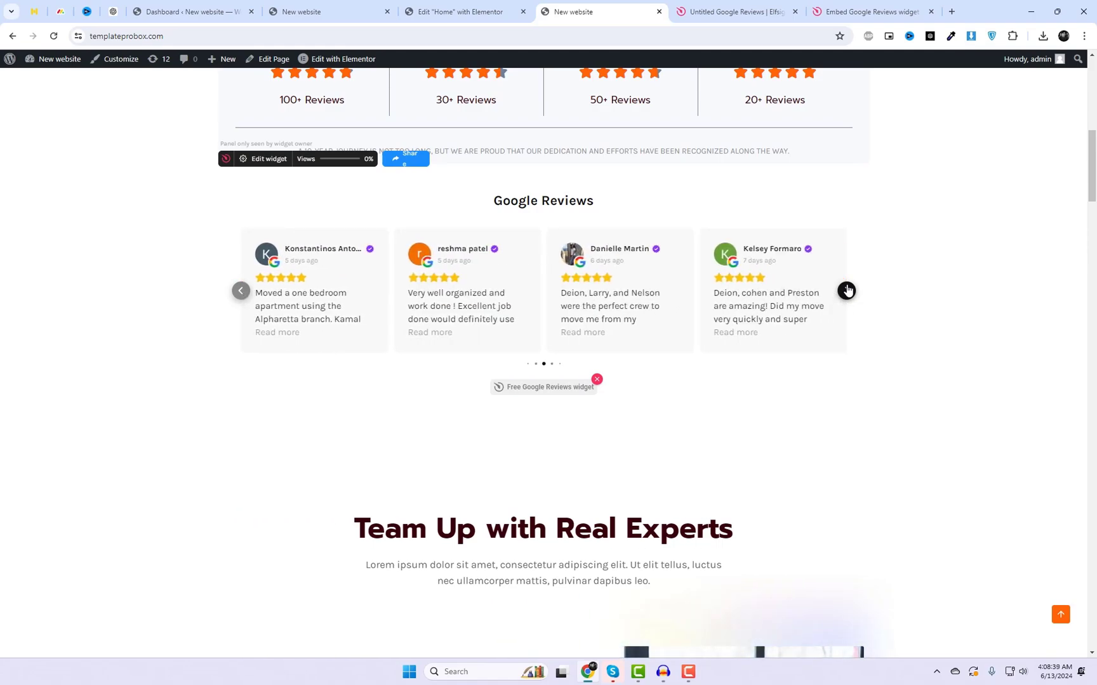
left_click(847, 290)
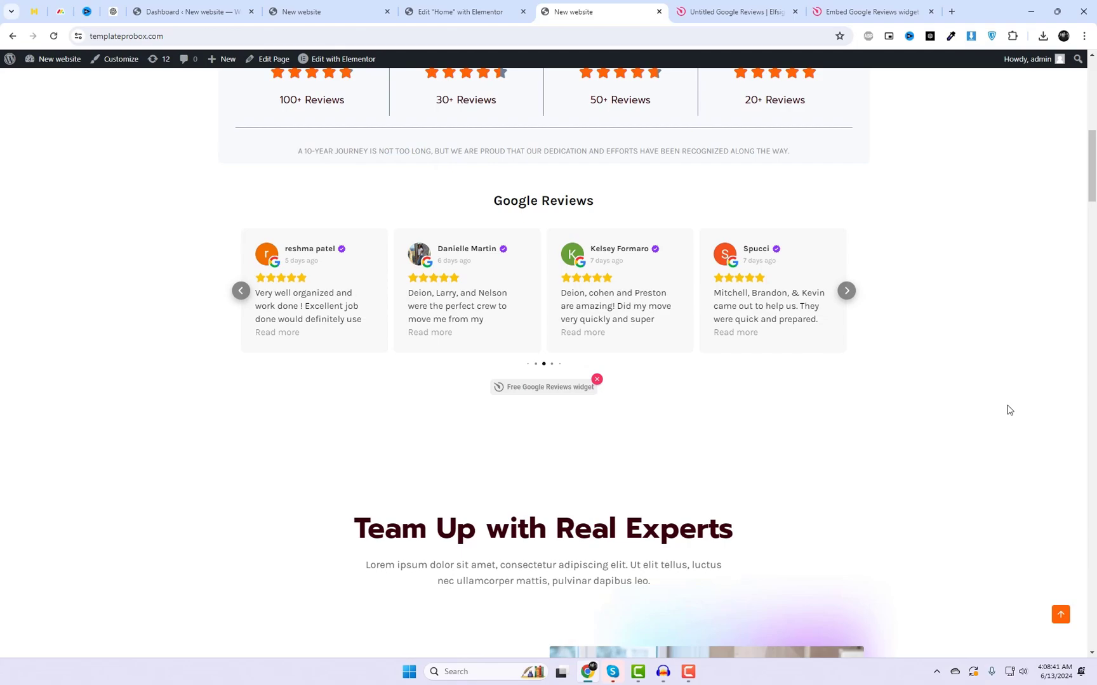